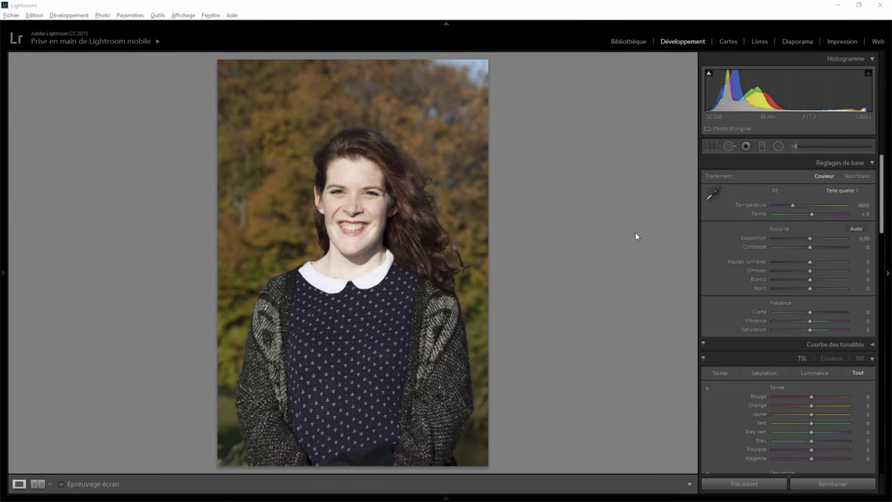
Step: Crop the portrait inward from the bottom-left corner and recentre the face and upper body in the frame
click(711, 146)
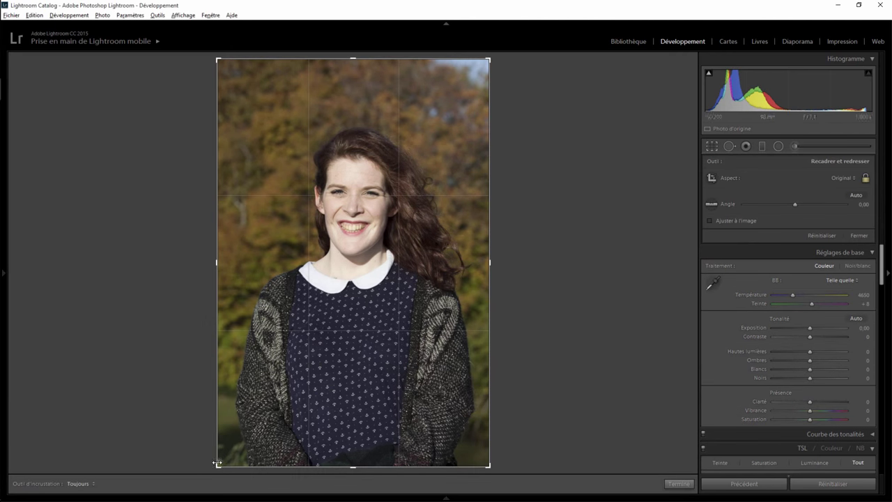
drag(217, 465, 244, 442)
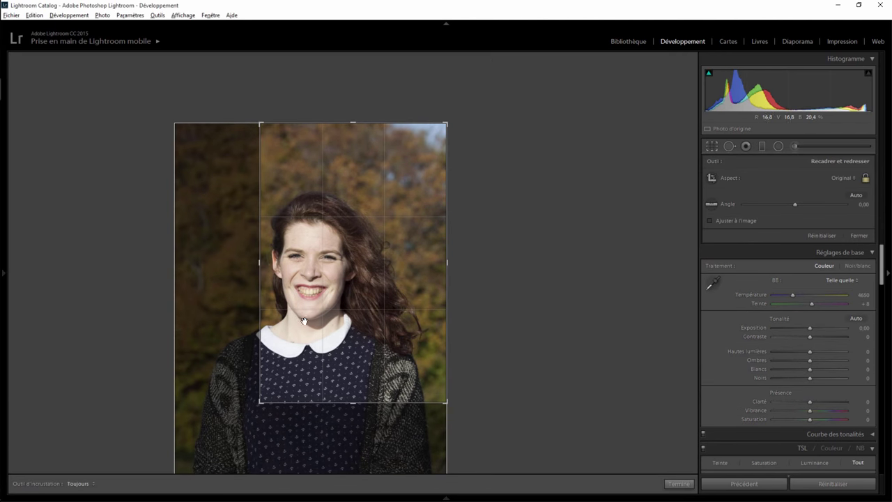
mouse_move(304, 320)
mouse_down()
mouse_move(357, 275)
mouse_move(353, 290)
mouse_up()
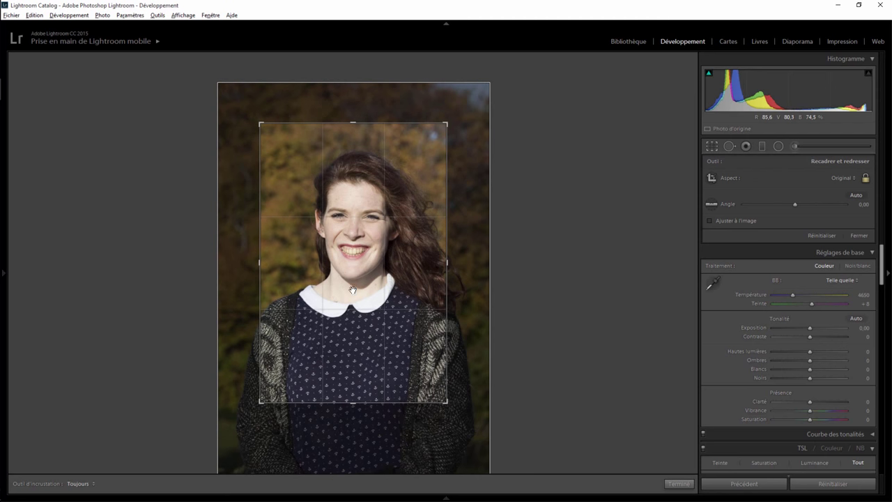
key(Return)
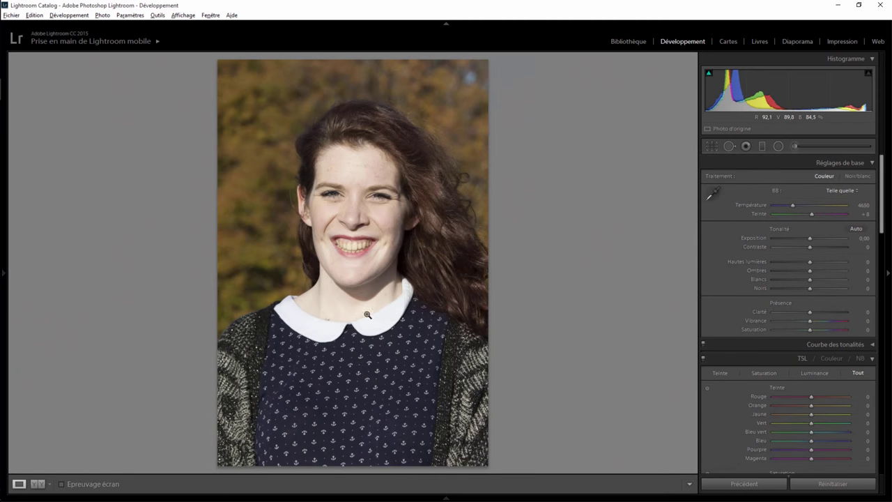
click(713, 146)
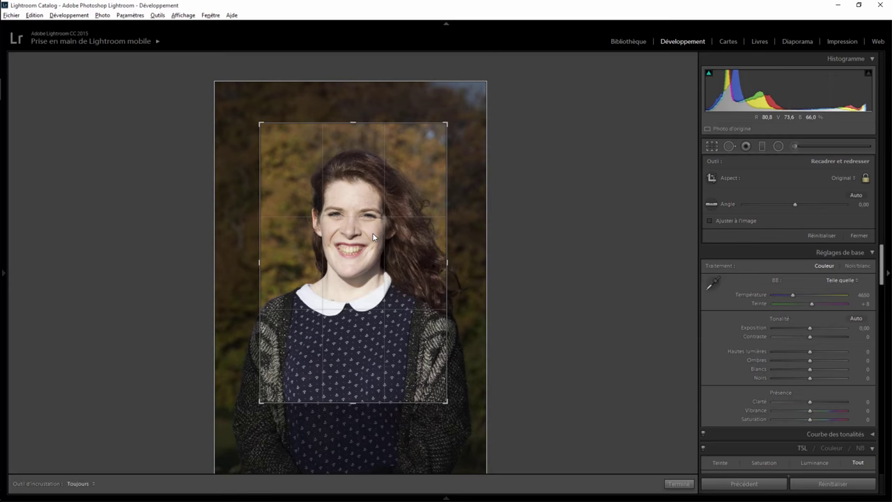
key(Return)
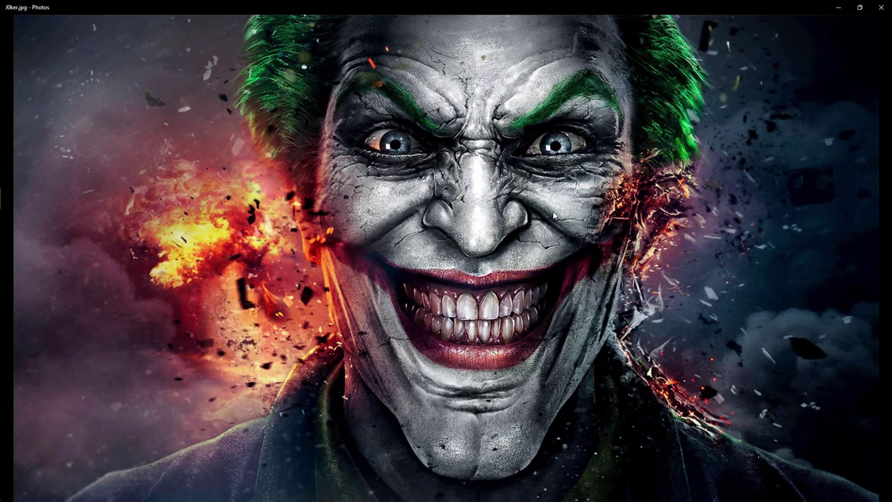
mouse_move(809, 351)
mouse_move(809, 262)
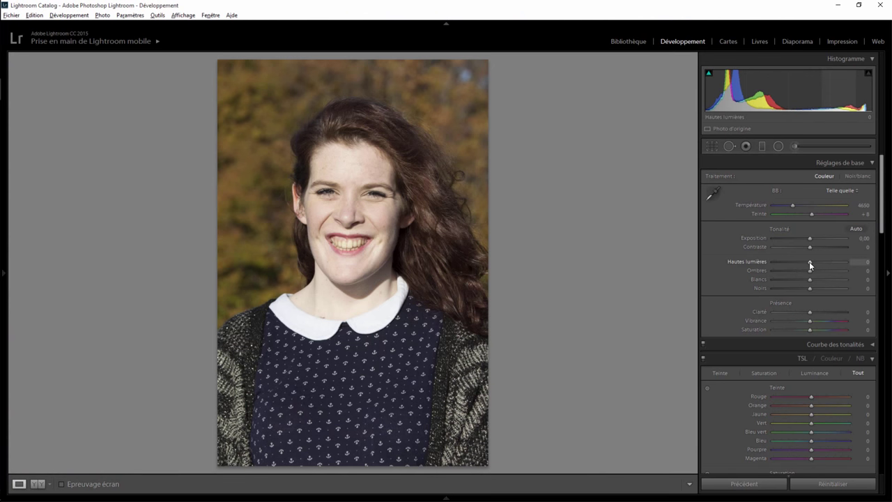
Step: In the Basic panel, set Highlights -48, Clarity +76 and Saturation -100 for a monochrome base
mouse_move(809, 261)
mouse_down()
mouse_move(790, 266)
mouse_move(812, 269)
mouse_move(793, 265)
mouse_up()
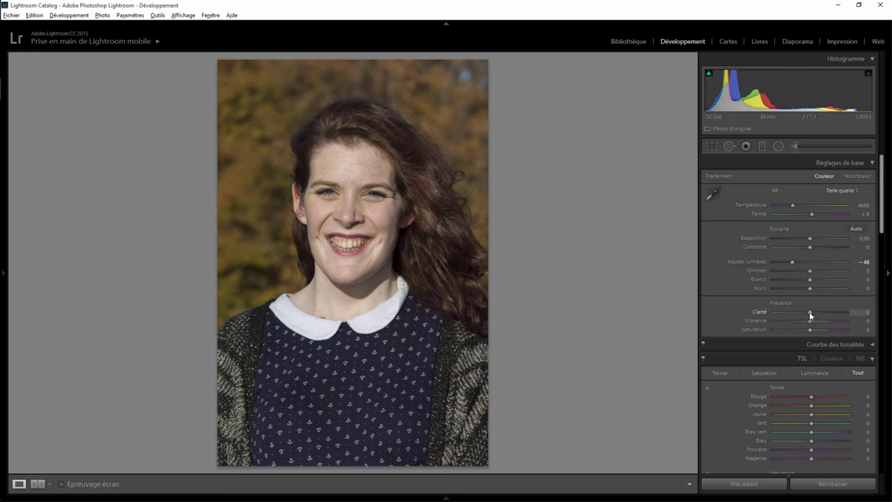
mouse_move(809, 311)
mouse_down()
mouse_move(842, 316)
mouse_move(834, 313)
mouse_up()
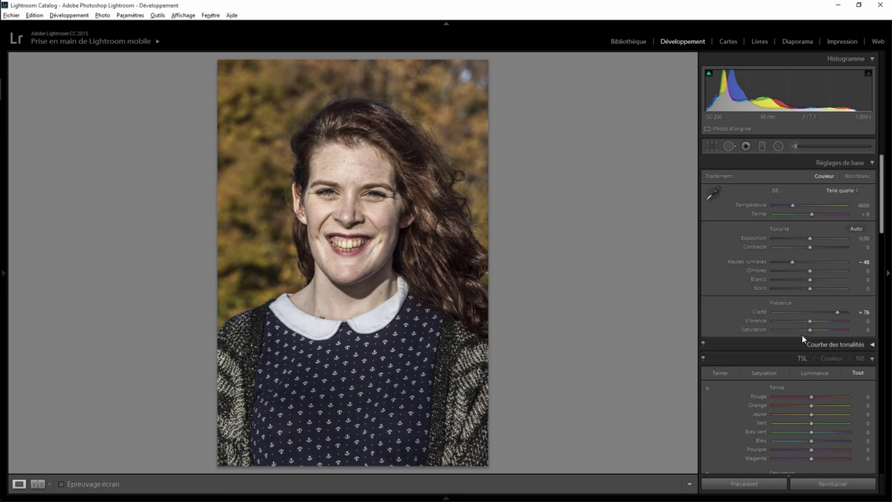
drag(806, 328, 699, 339)
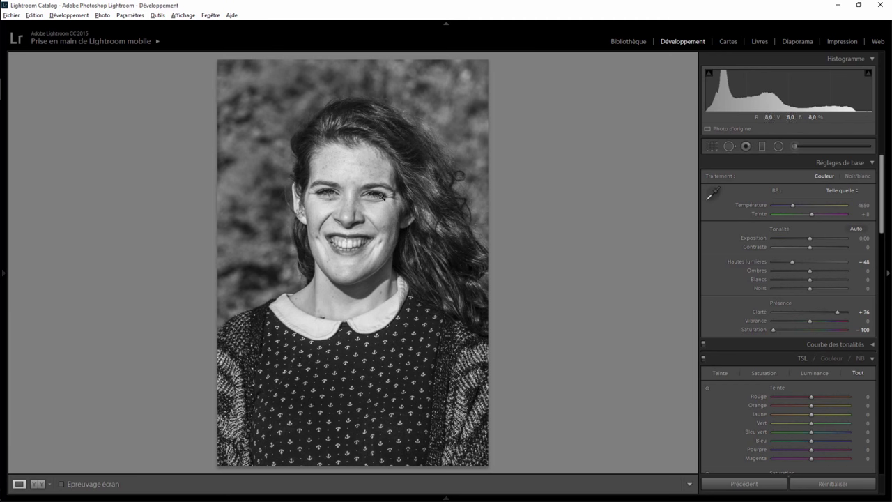
Step: Draw a radial filter oval over the face, reset its effect settings and nudge it down
click(374, 197)
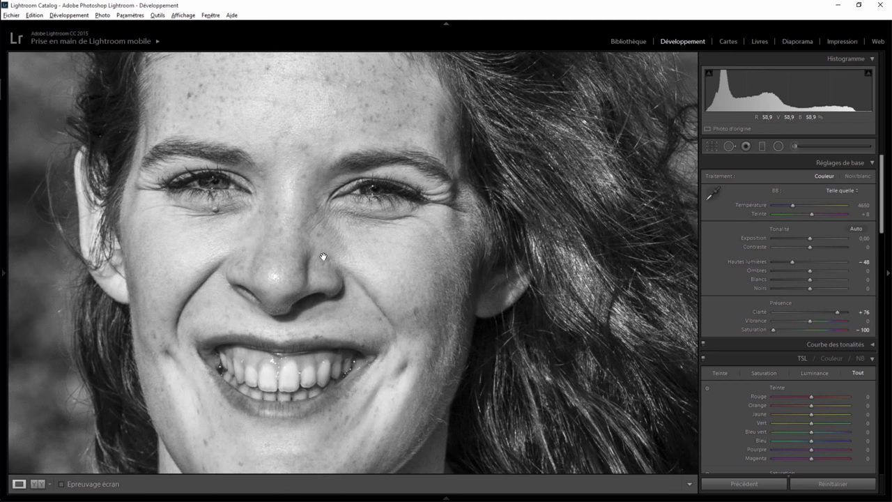
click(374, 220)
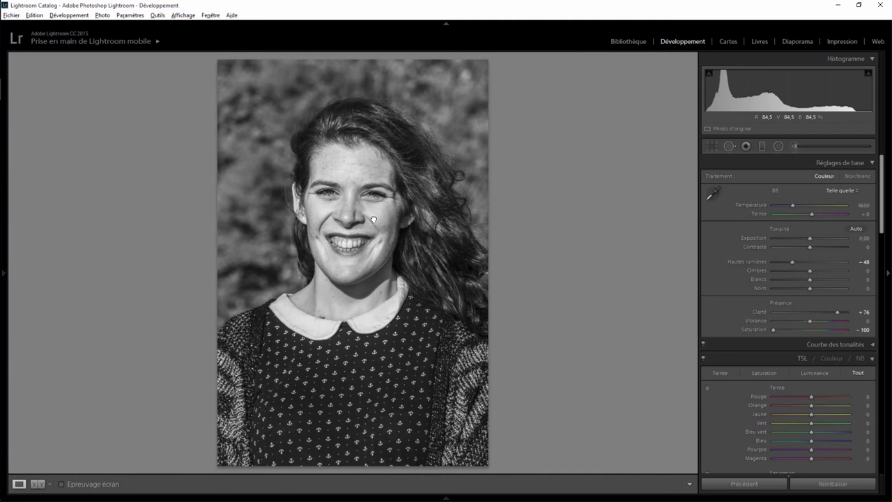
click(778, 147)
drag(350, 188, 441, 297)
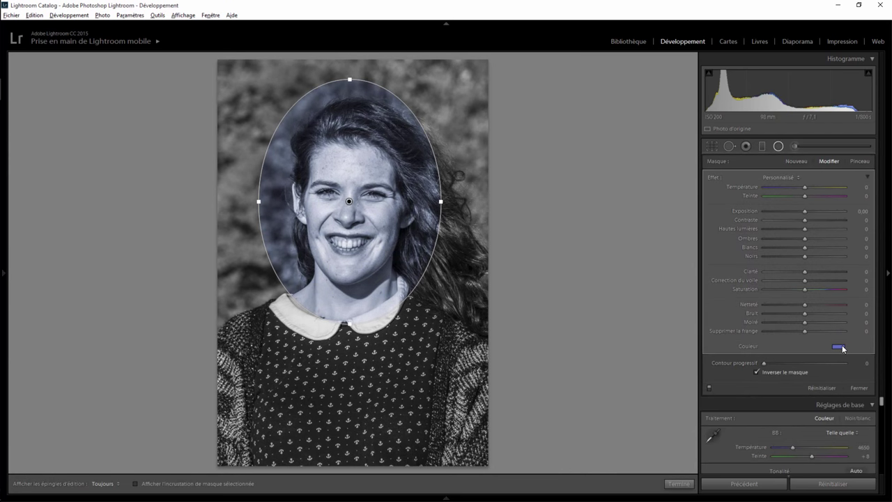
double_click(713, 178)
drag(349, 202, 351, 217)
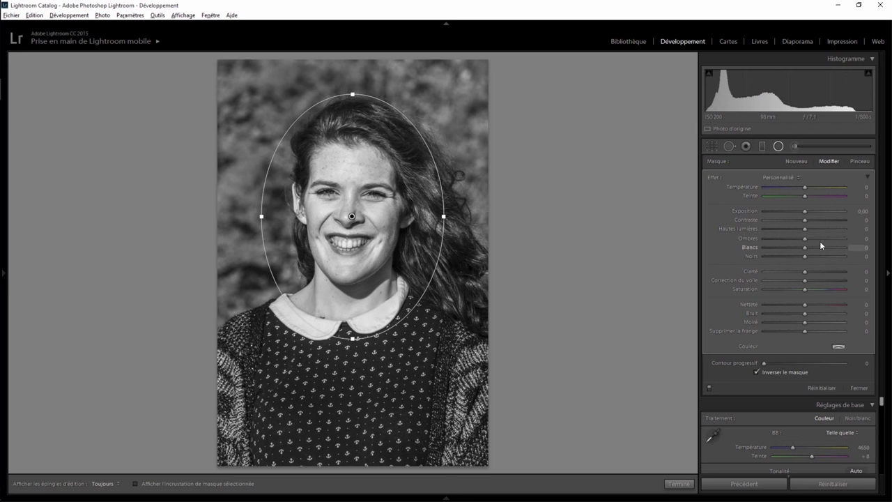
Step: Give the face oval feather 39, Clarity +32, Highlights -23, Shadows +26 and Blacks -12
drag(766, 363, 796, 363)
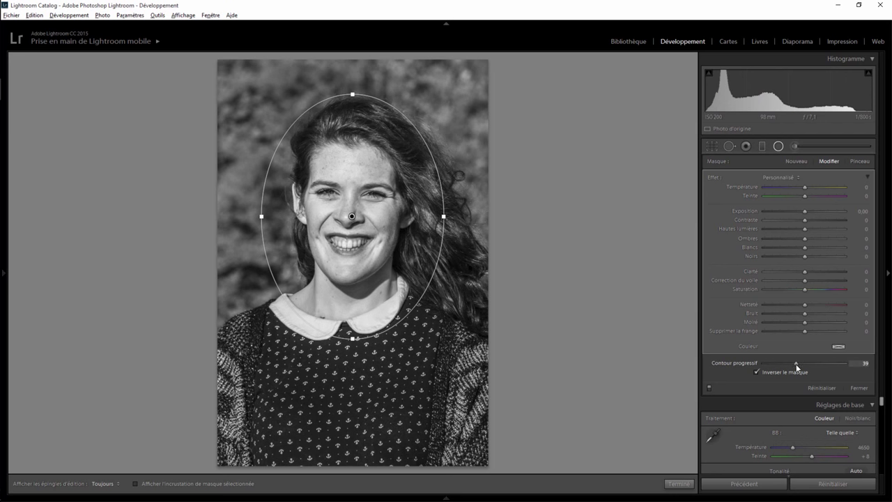
mouse_move(803, 272)
mouse_down()
mouse_move(828, 272)
mouse_move(819, 273)
mouse_up()
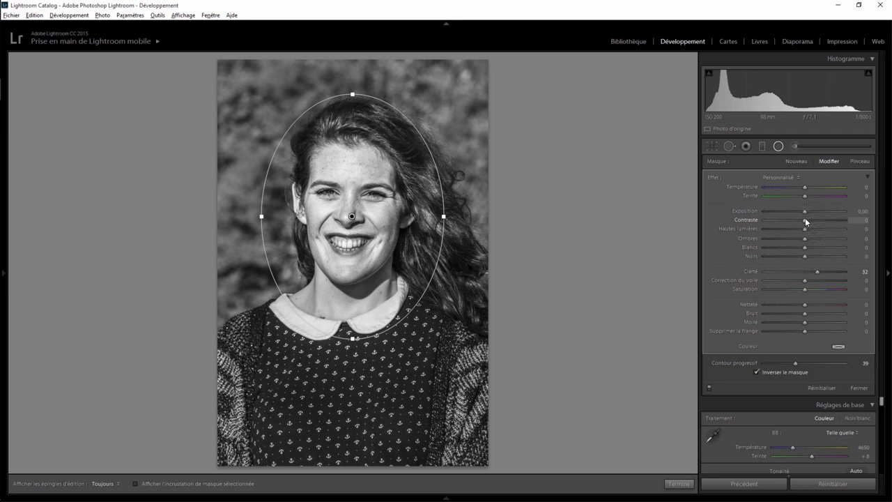
drag(804, 228, 790, 229)
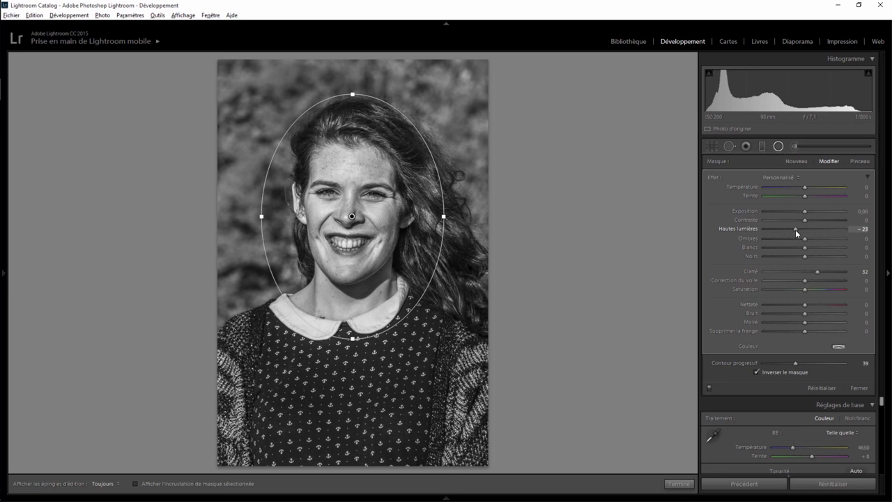
mouse_move(804, 238)
mouse_down()
mouse_move(791, 238)
mouse_move(824, 242)
mouse_move(798, 258)
mouse_up()
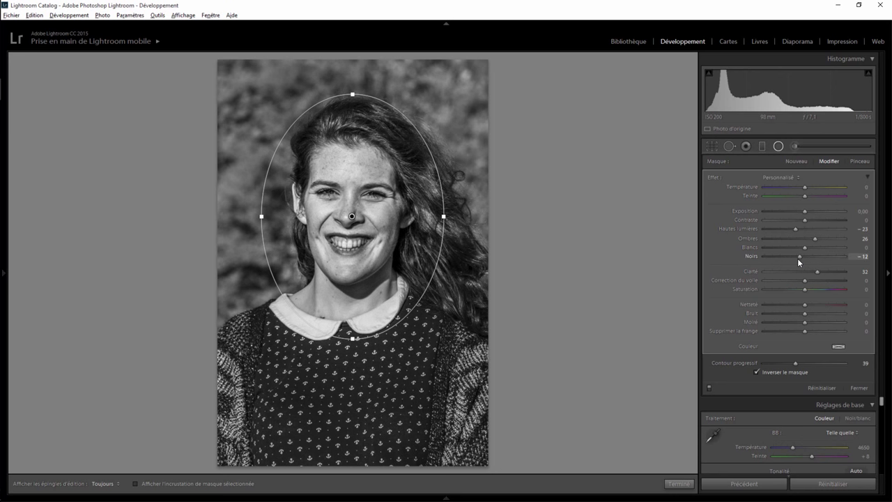
click(676, 485)
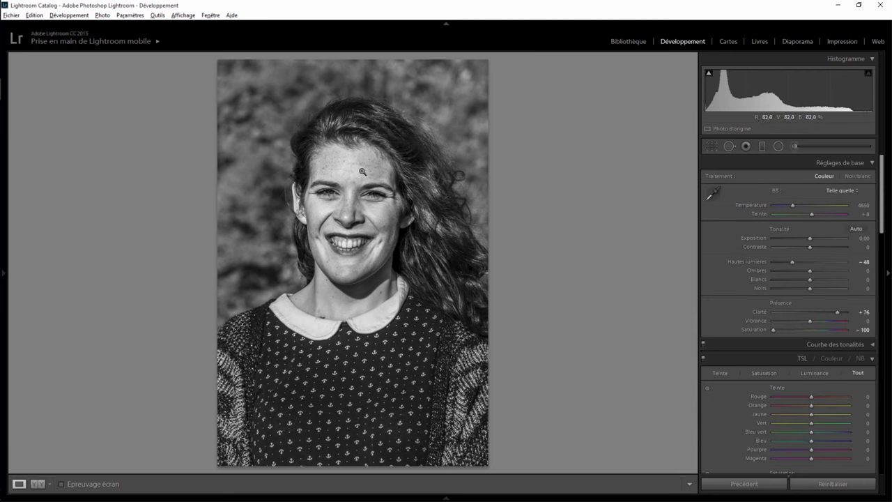
Step: Draw a small blue-tinted radial oval fitted around one iris
click(354, 204)
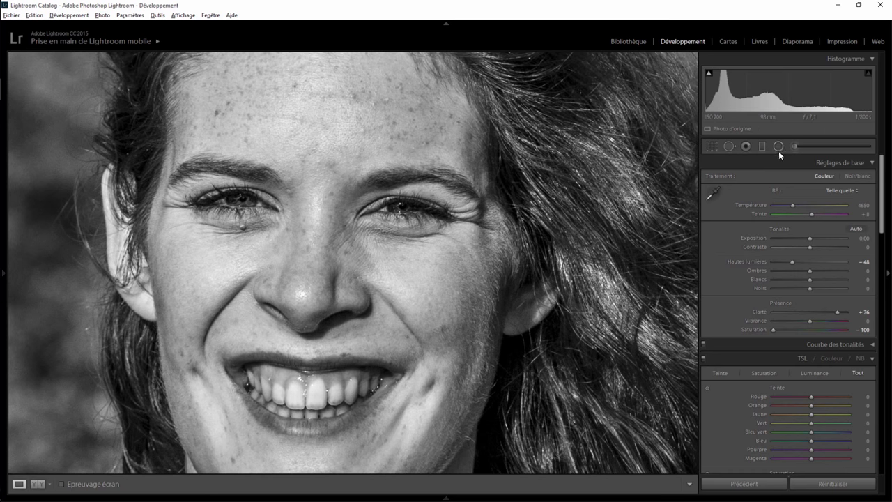
click(779, 145)
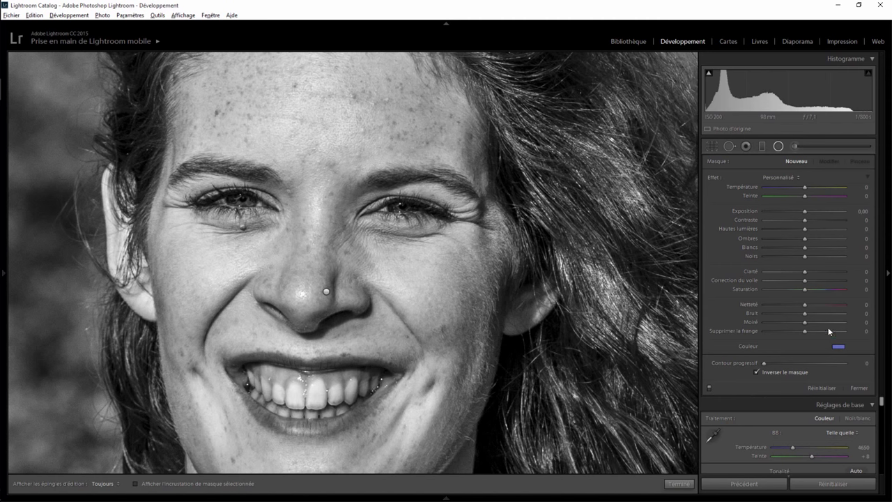
drag(399, 205, 427, 224)
drag(427, 224, 402, 207)
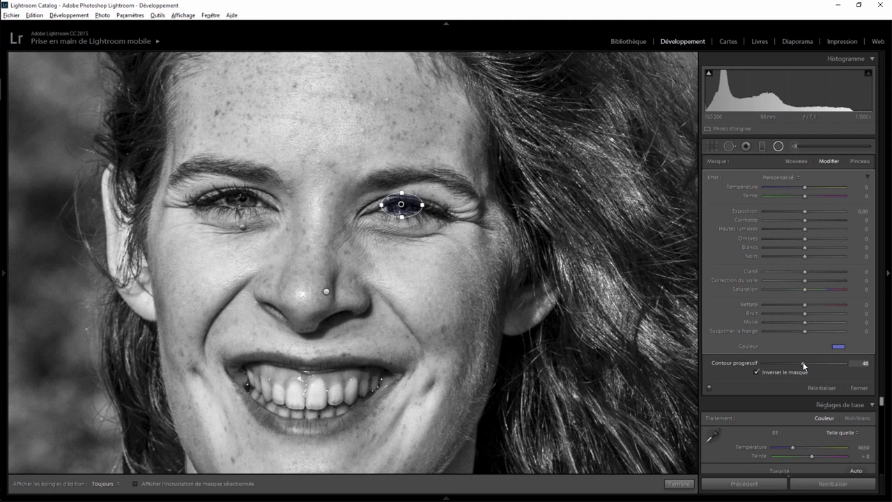
Step: Duplicate the iris oval and move the copy onto the other eye
right_click(402, 206)
click(412, 209)
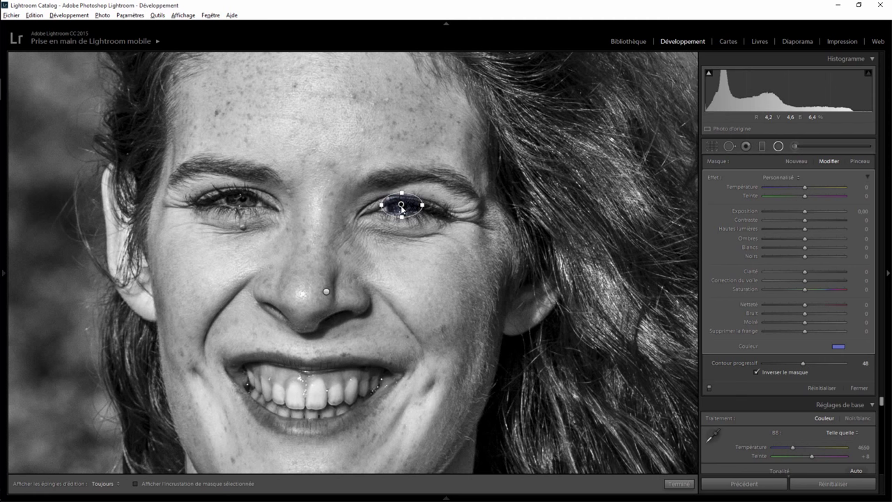
drag(402, 206, 241, 198)
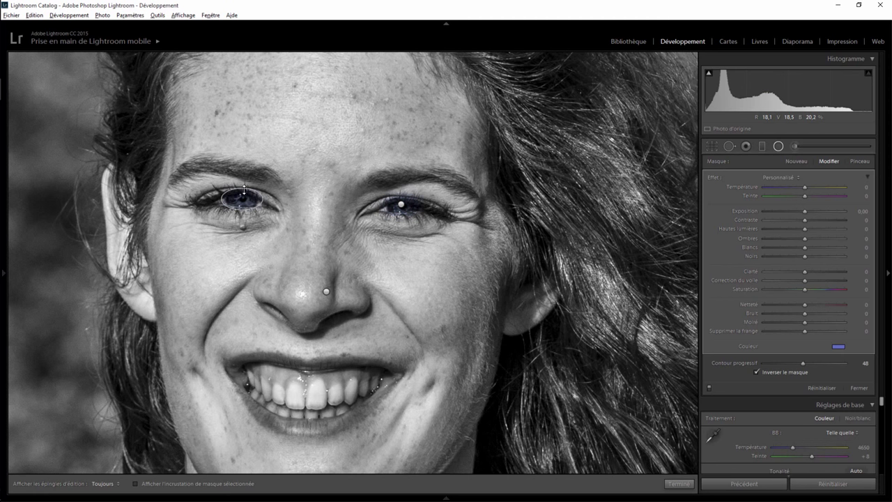
click(679, 483)
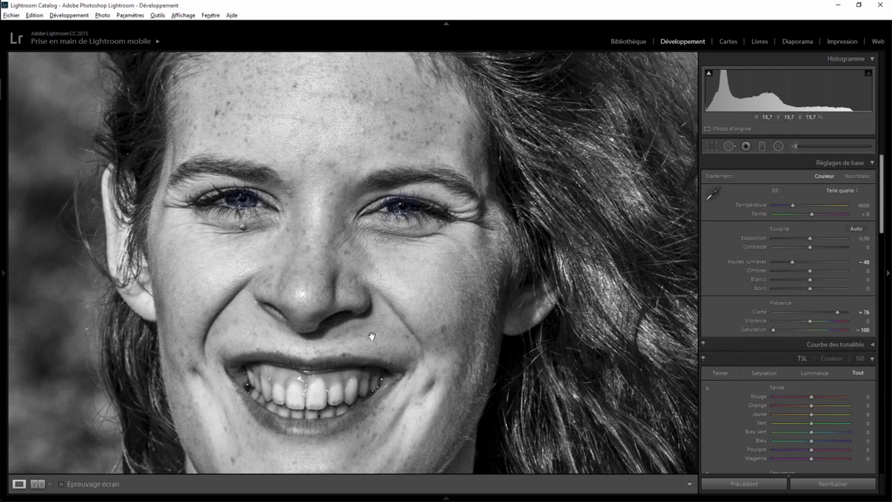
drag(370, 336, 395, 255)
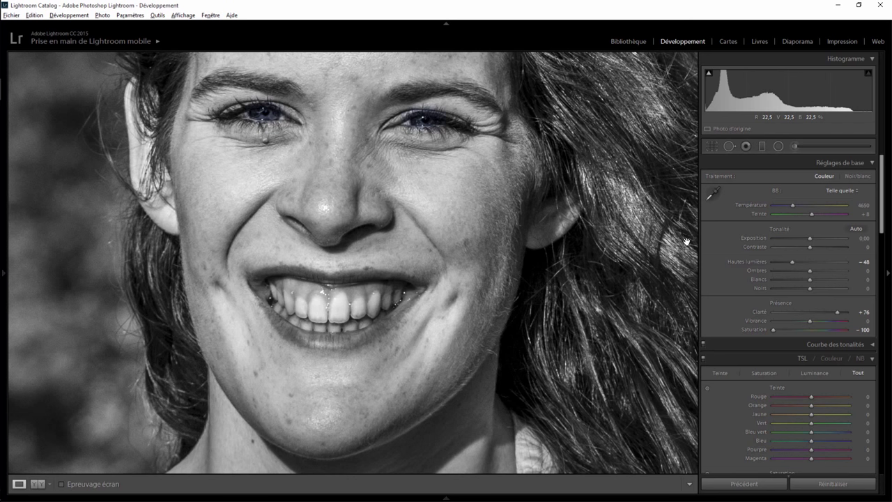
click(793, 147)
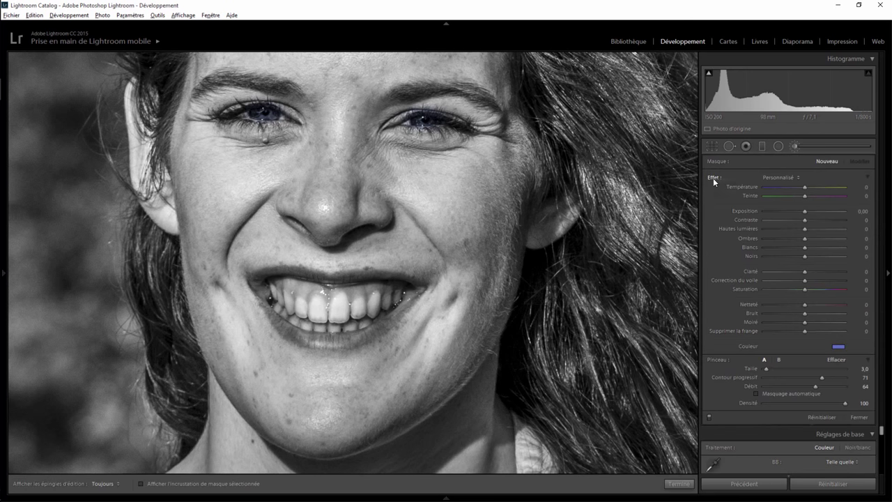
Step: Set the adjustment brush colour to pure red
click(838, 346)
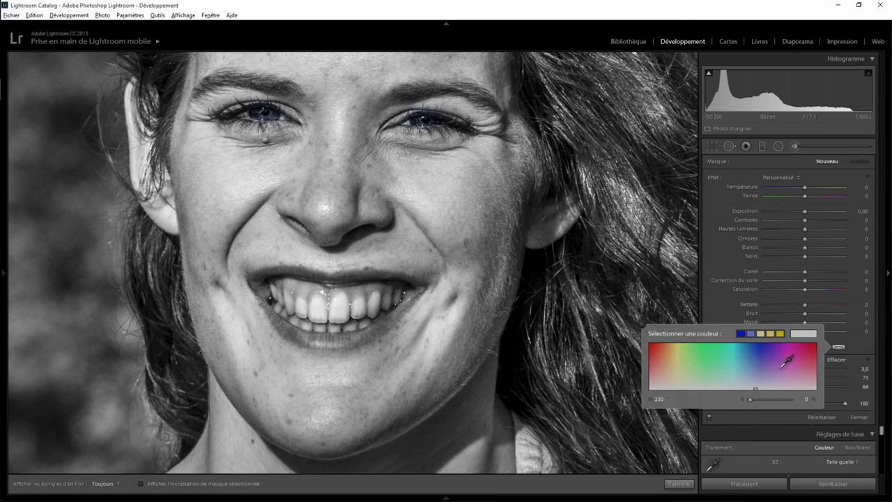
drag(695, 355, 646, 336)
click(643, 324)
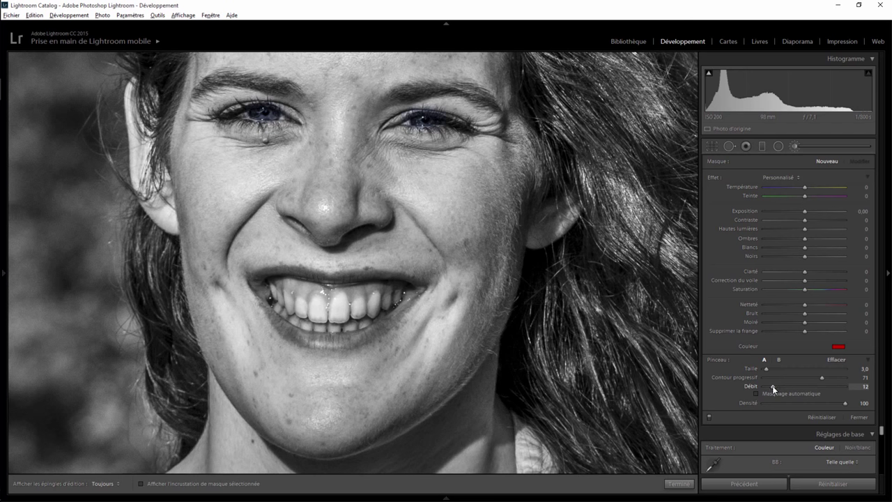
scroll(329, 312, up, 2)
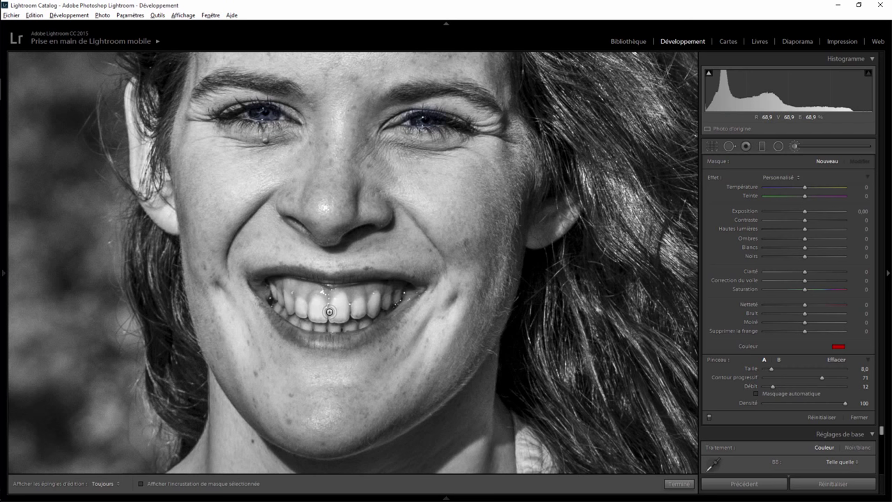
Step: Paint the red tint over the front and left teeth and along the upper gum
mouse_move(330, 311)
mouse_down()
mouse_move(345, 317)
mouse_move(381, 300)
mouse_up()
drag(277, 292, 336, 318)
drag(307, 315, 348, 321)
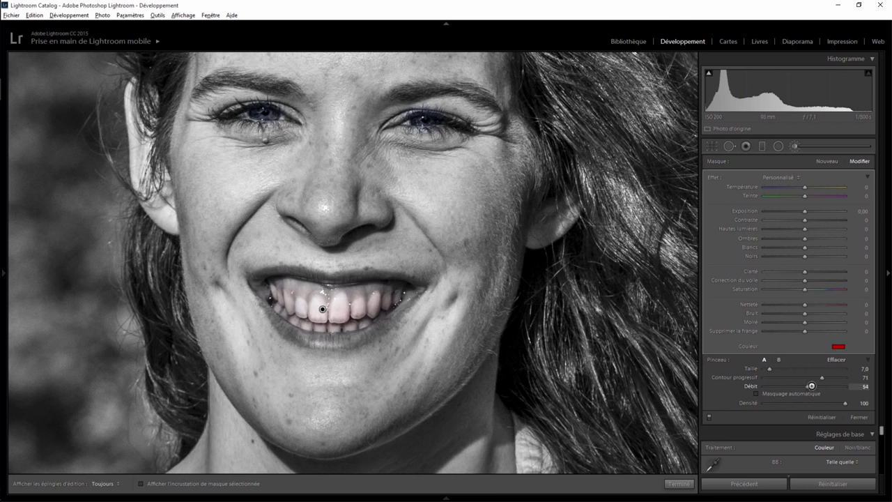
scroll(395, 291, up, 1)
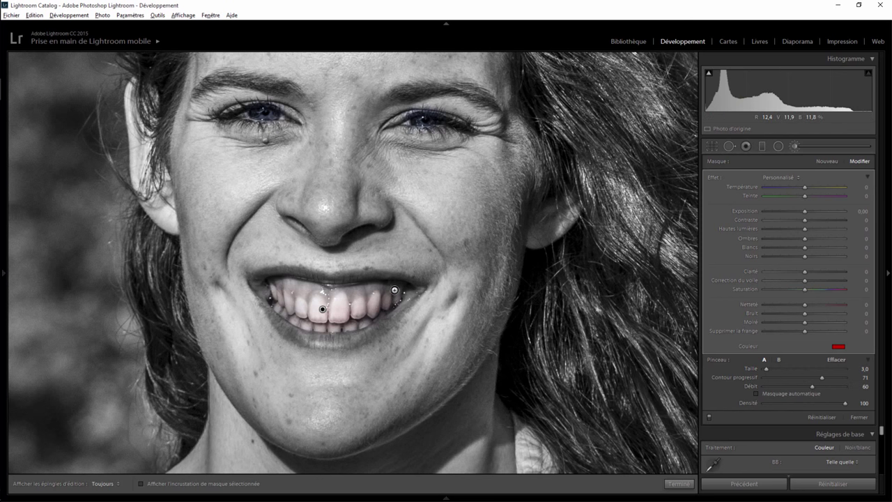
key(h)
mouse_move(396, 285)
mouse_down()
mouse_move(280, 284)
mouse_move(307, 291)
mouse_move(299, 296)
mouse_move(288, 288)
mouse_move(311, 287)
mouse_up()
key(h)
key(h)
key(h)
key(h)
key(h)
drag(800, 385, 797, 386)
key(h)
key(h)
key(h)
key(h)
key(h)
Step: At brush flow 100, paint red over the lower lip, left corner and left upper lip
drag(808, 384, 845, 386)
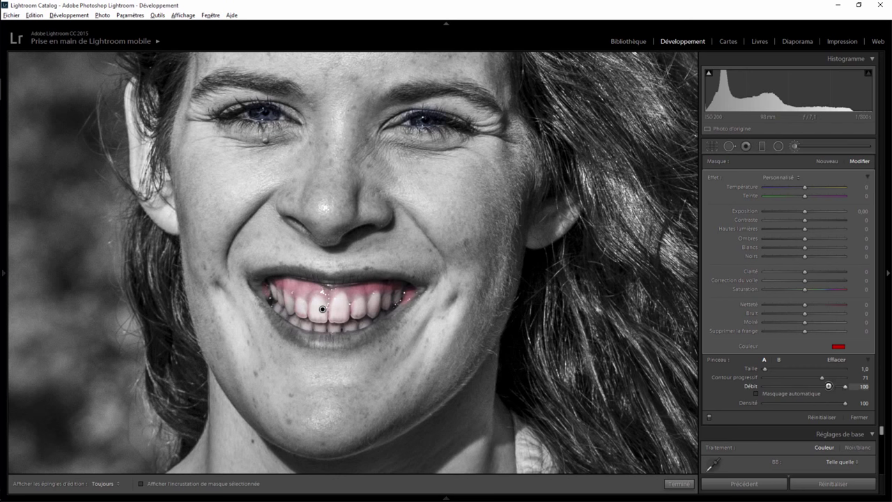
key(h)
mouse_move(389, 320)
mouse_down()
mouse_move(298, 334)
mouse_move(339, 345)
mouse_up()
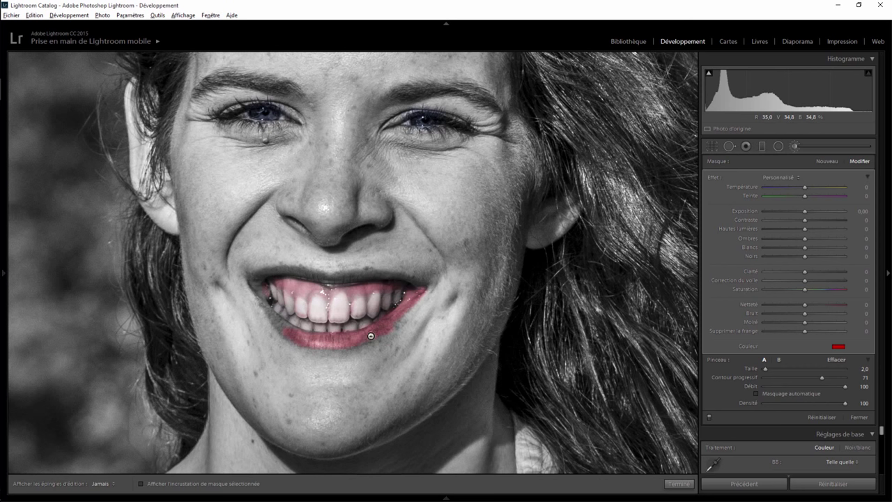
drag(274, 323, 255, 287)
key(h)
key(h)
drag(367, 274, 303, 274)
key(h)
key(h)
key(alt)
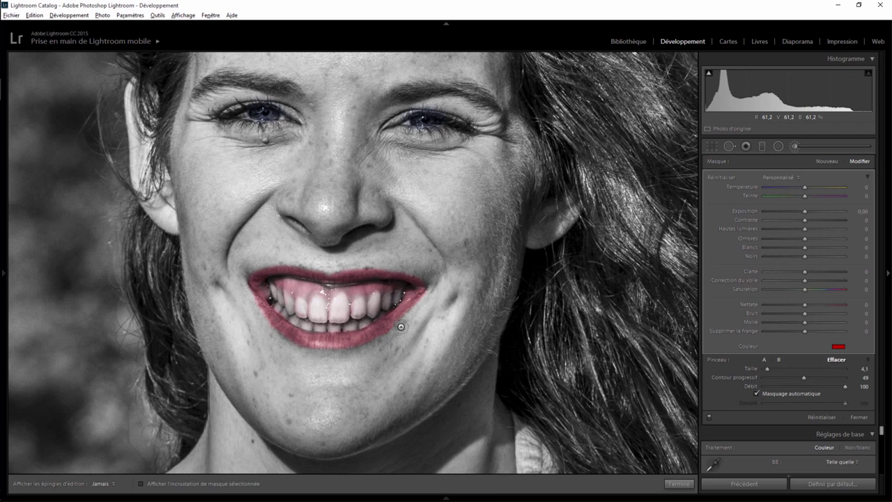
key(h)
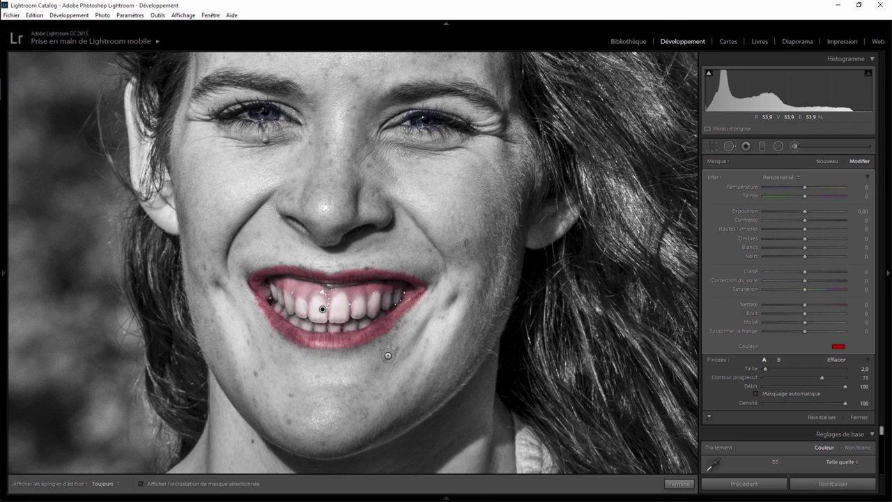
Step: Extend the red lip tint past both mouth corners toward the cheeks
key(h)
mouse_move(429, 281)
mouse_down()
mouse_move(446, 265)
mouse_move(425, 277)
mouse_up()
key(h)
key(h)
mouse_move(257, 277)
mouse_down()
mouse_move(239, 260)
mouse_move(237, 273)
mouse_move(252, 285)
mouse_move(243, 273)
mouse_up()
key(h)
key(h)
mouse_move(445, 270)
mouse_down()
mouse_move(451, 264)
mouse_move(425, 276)
mouse_up()
key(h)
key(h)
key(h)
key(h)
key(h)
click(679, 483)
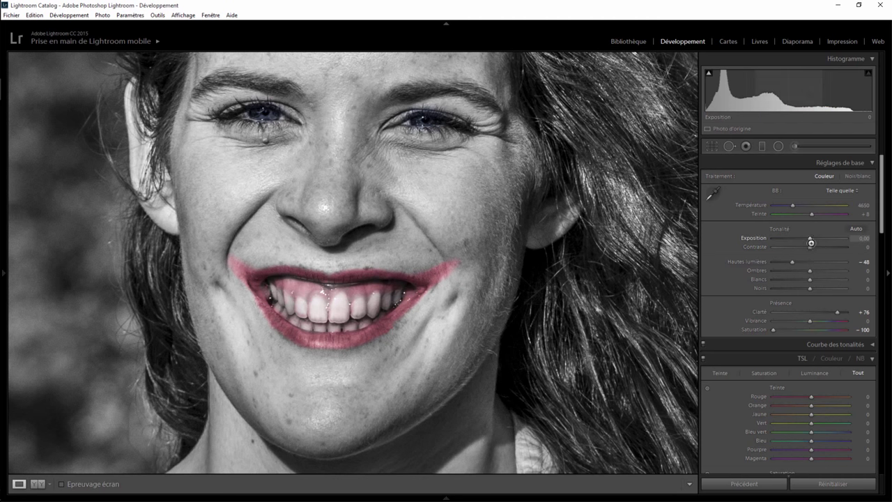
click(795, 146)
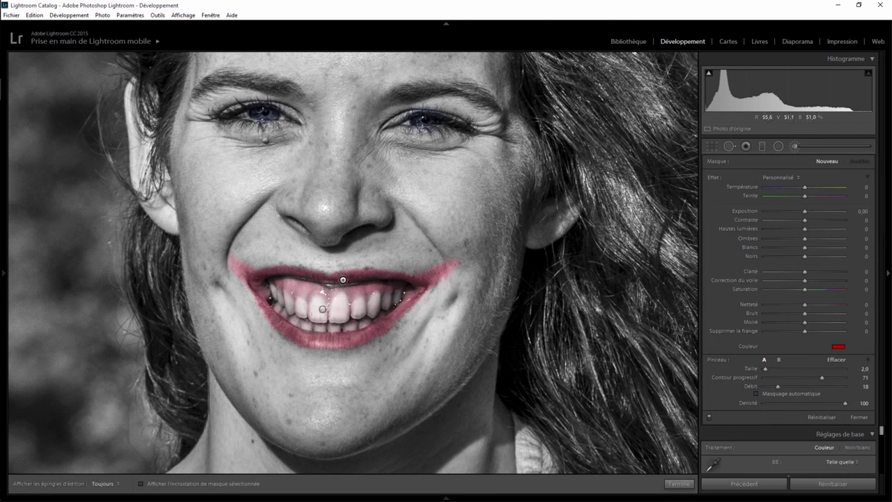
Step: Select the lip brush mask and set its Shadows to -13 and Highlights to -16
click(322, 310)
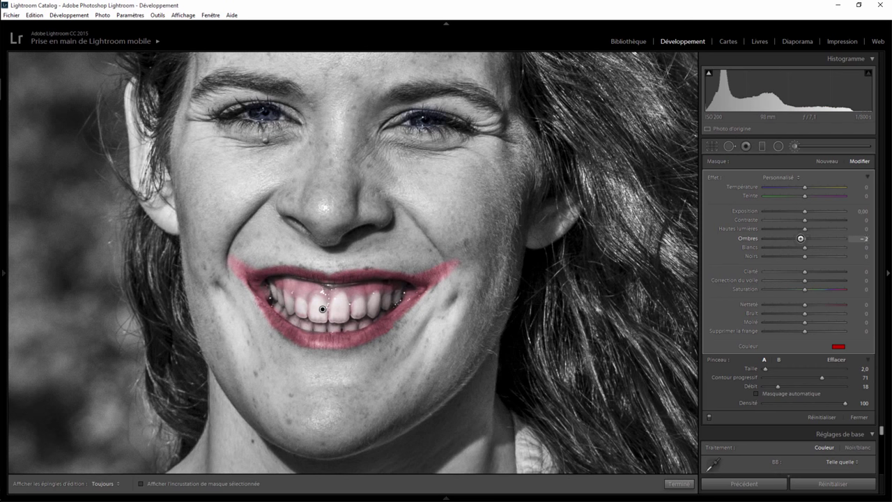
mouse_move(800, 238)
mouse_down()
mouse_move(788, 238)
mouse_move(810, 238)
mouse_up()
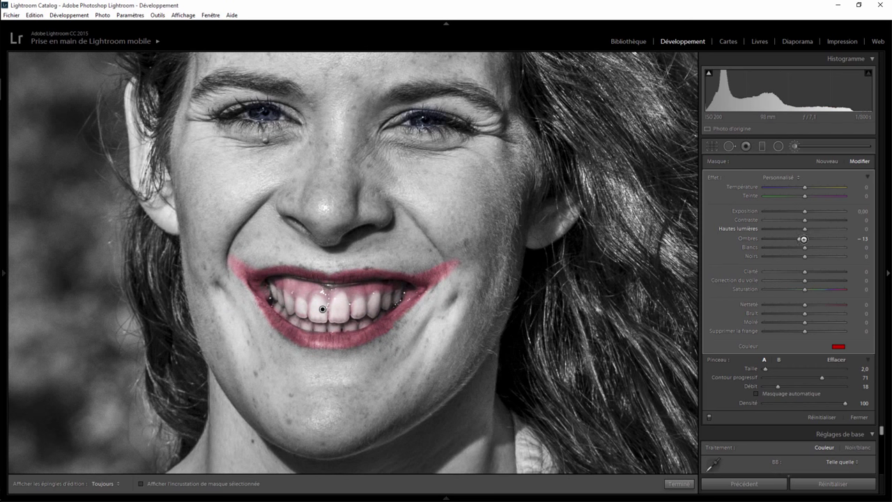
drag(790, 228, 789, 228)
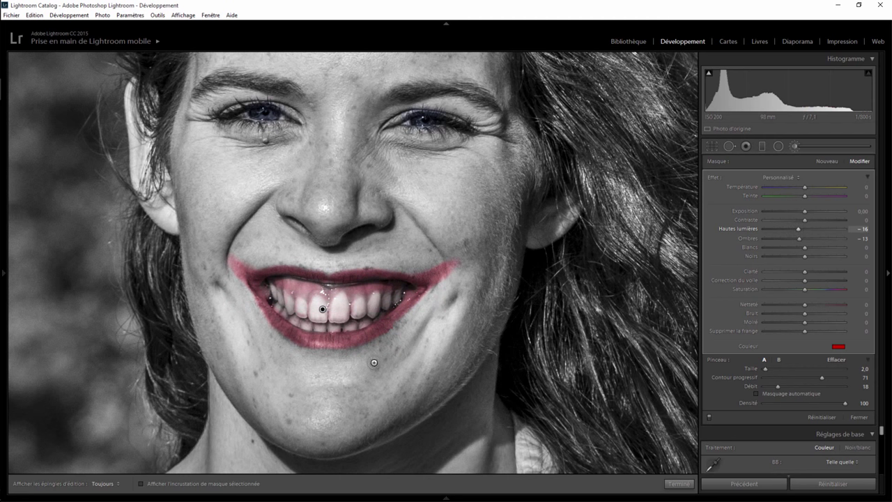
click(673, 479)
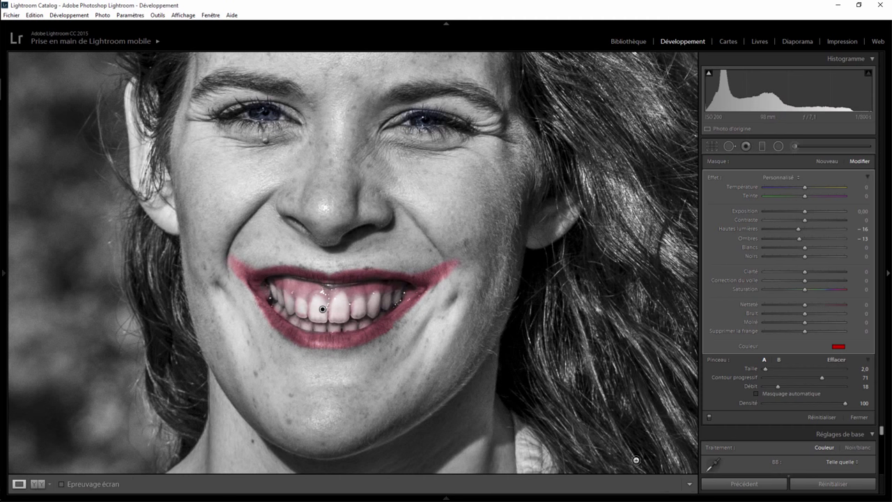
click(365, 261)
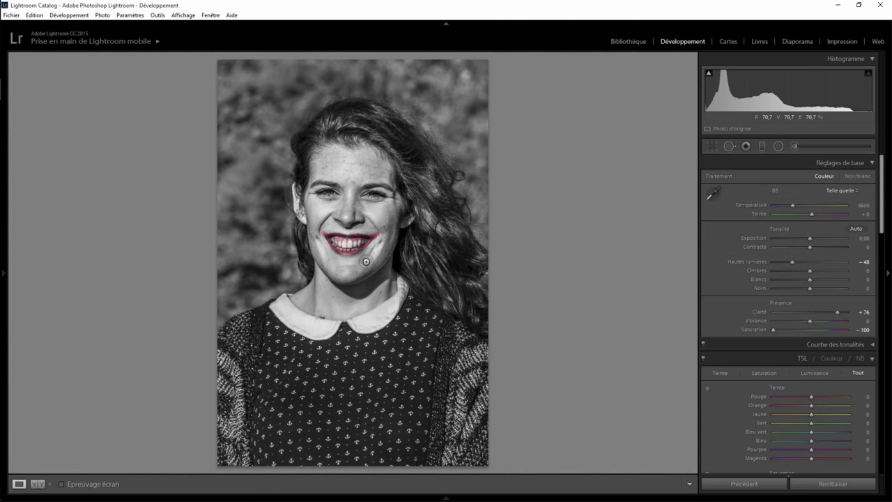
click(354, 230)
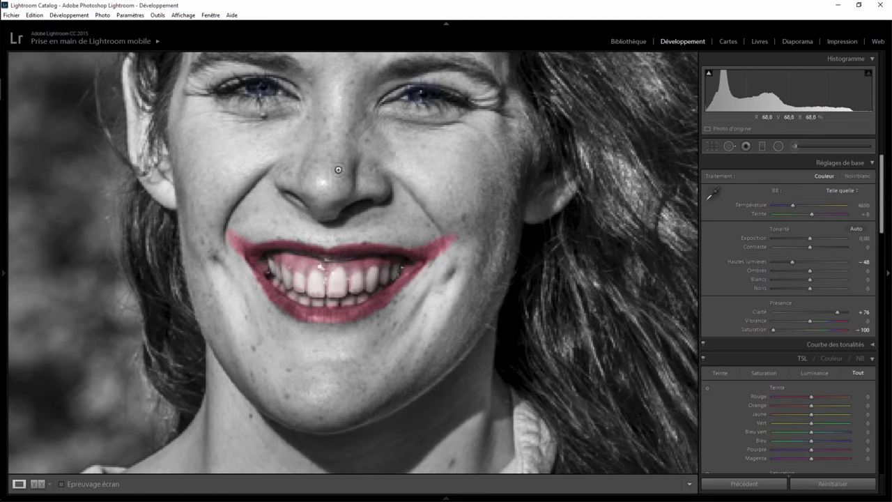
drag(335, 135, 334, 278)
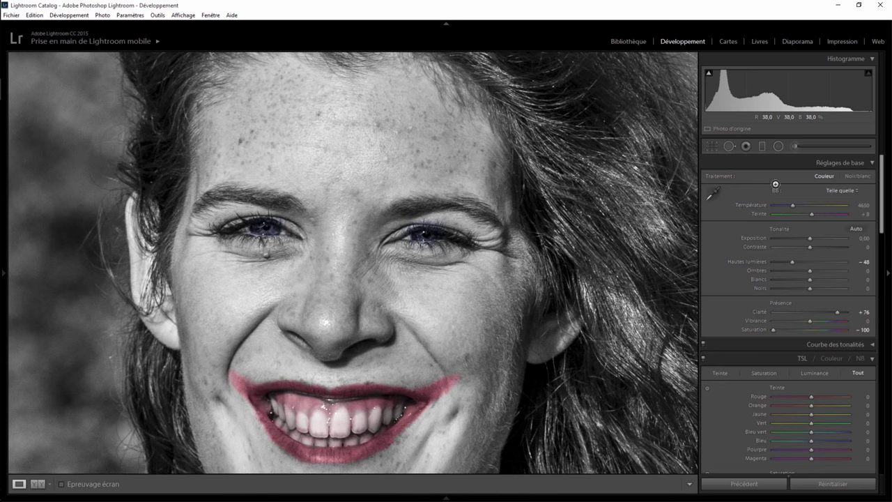
click(793, 148)
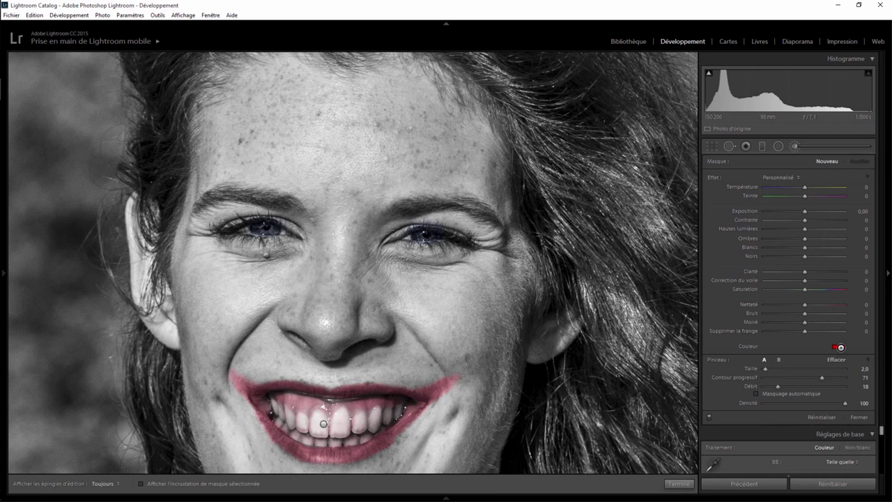
Step: Start a new brush mask in green and paint it over the right-hand eyebrow
click(838, 346)
drag(723, 354, 718, 341)
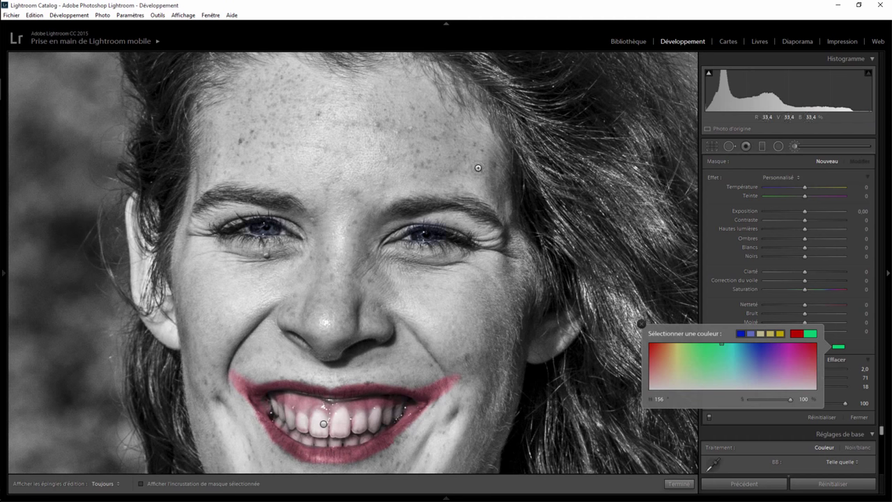
click(642, 324)
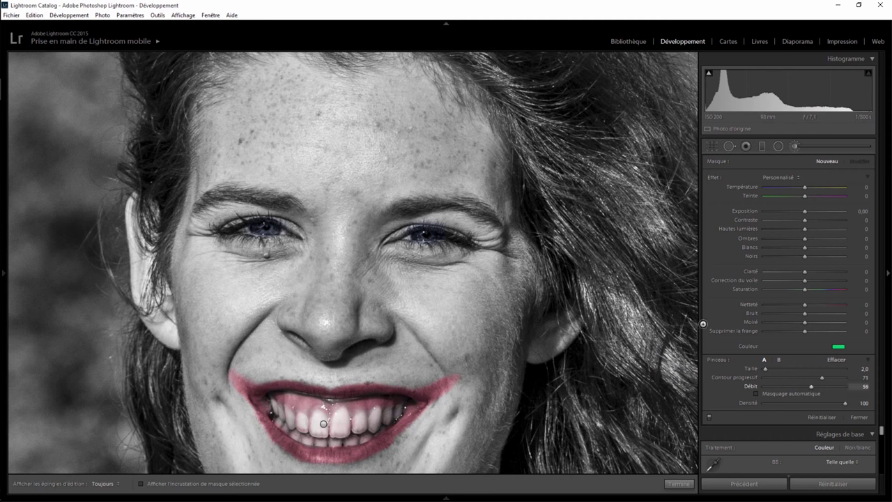
key(h)
mouse_move(436, 202)
mouse_down()
mouse_move(412, 208)
mouse_move(468, 203)
mouse_move(397, 215)
mouse_move(483, 211)
mouse_up()
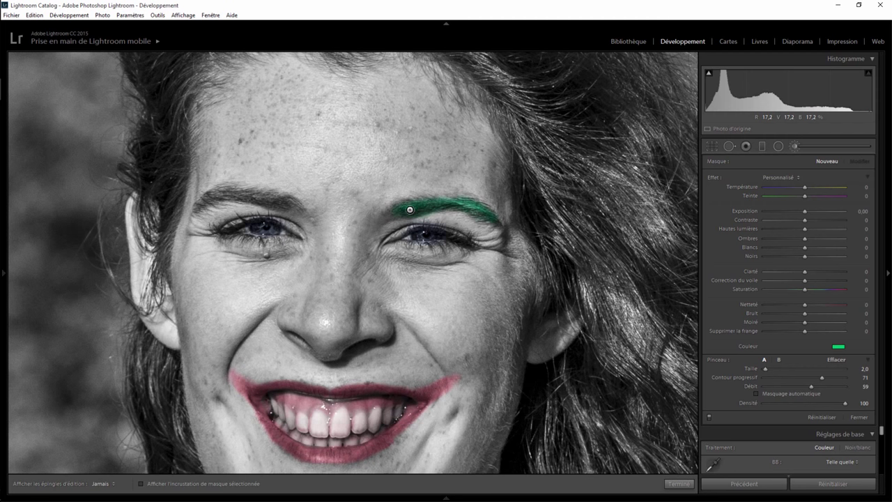
click(839, 347)
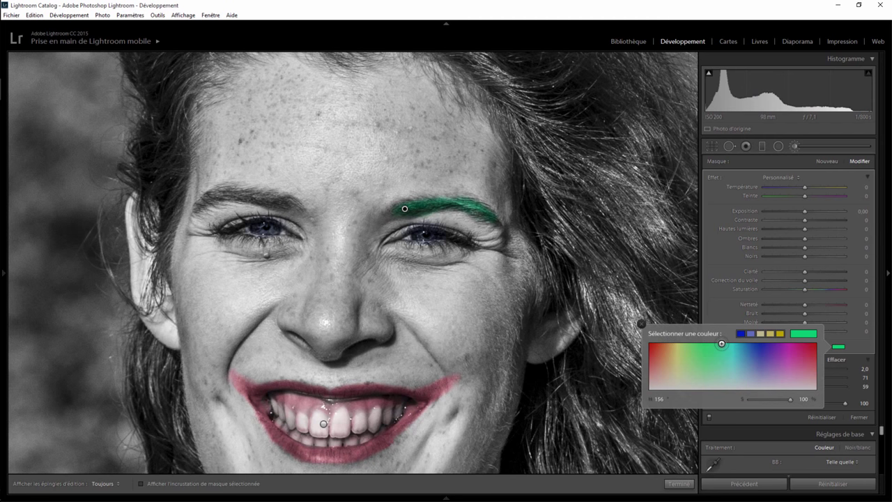
Step: Shift the green hue slightly, enlarge the brush and paint the left eyebrow green
mouse_move(714, 343)
mouse_down()
mouse_move(695, 340)
mouse_move(708, 341)
mouse_up()
click(641, 324)
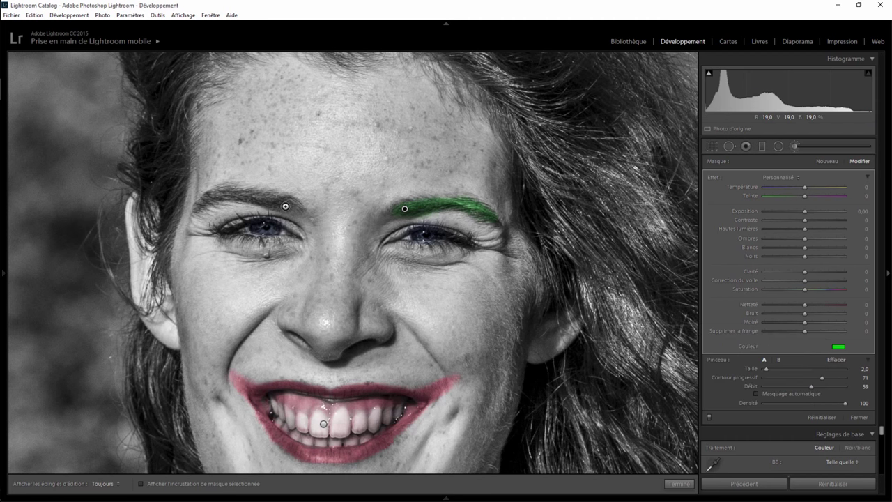
key(bracketright)
key(h)
mouse_move(282, 202)
mouse_down()
mouse_move(244, 196)
mouse_move(292, 208)
mouse_move(237, 196)
mouse_move(298, 206)
mouse_up()
key(h)
click(679, 483)
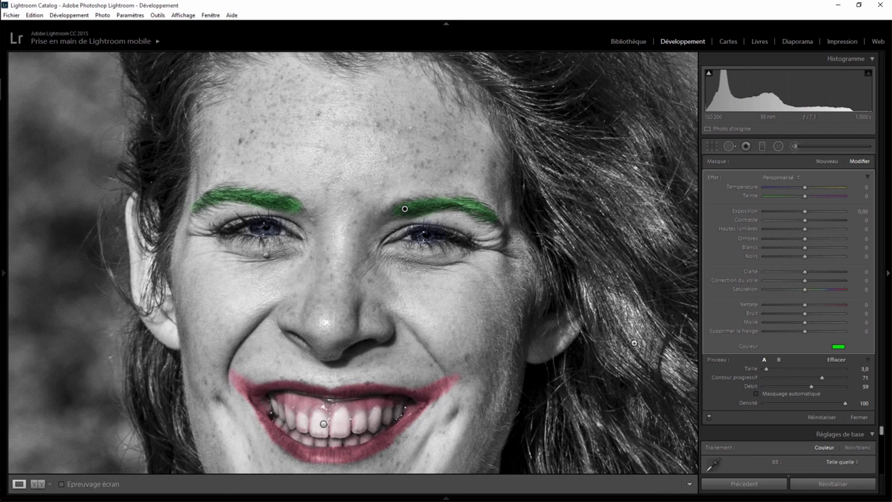
click(552, 192)
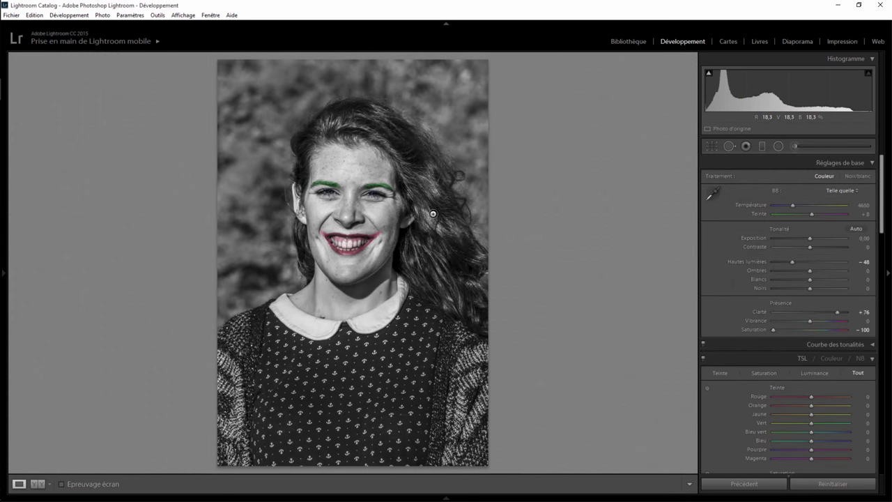
Step: Select the green eyebrow brush adjustment and paint it over the hair, including the top
click(795, 145)
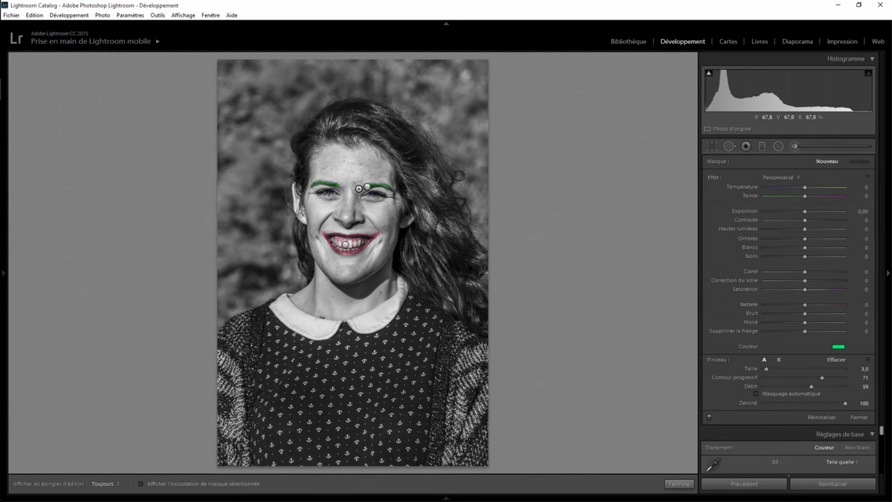
click(367, 188)
scroll(439, 241, up, 3)
mouse_move(436, 242)
mouse_down()
mouse_move(428, 263)
mouse_move(434, 257)
mouse_move(479, 321)
mouse_move(482, 307)
mouse_up()
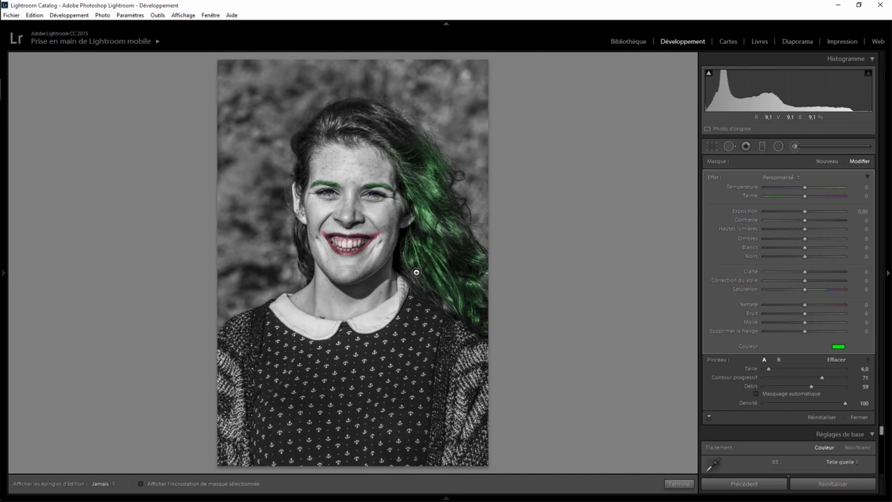
key(bracketleft)
mouse_move(335, 125)
mouse_down()
mouse_move(408, 137)
mouse_move(313, 134)
mouse_move(299, 149)
mouse_move(347, 114)
mouse_move(358, 132)
mouse_up()
Step: Paint fine green detail on the hair beside the left cheek with a smaller brush
key(bracketleft)
key(bracketleft)
key(bracketleft)
key(h)
drag(301, 189, 299, 208)
key(h)
key(bracketright)
key(h)
key(alt)
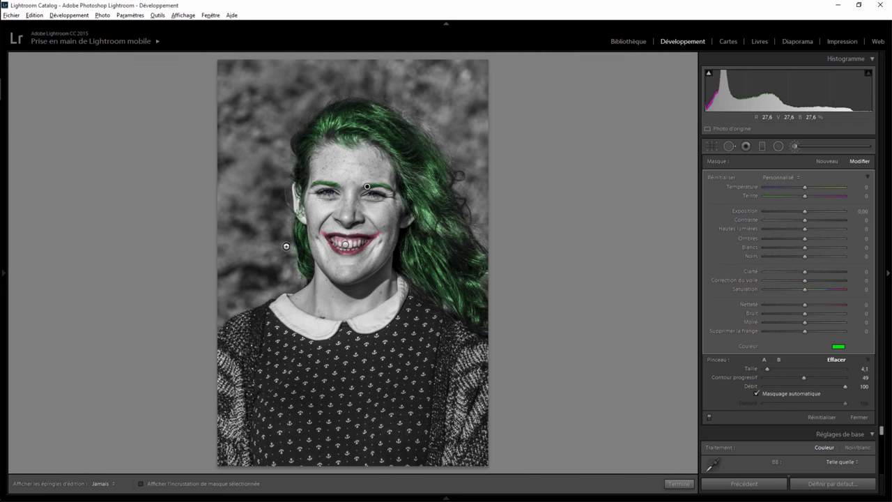
key(h)
key(h)
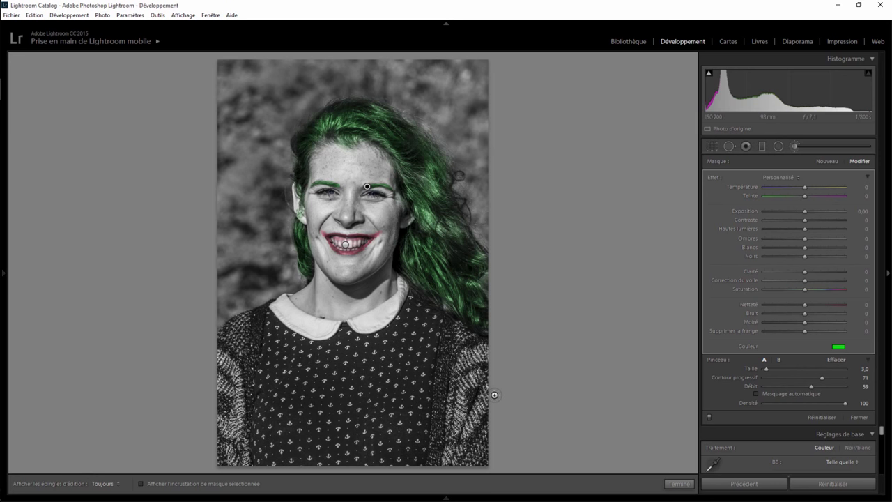
Step: Paint the green tint down both cardigan sleeves with the pins hidden
scroll(450, 382, up, 1)
scroll(460, 377, down, 1)
key(h)
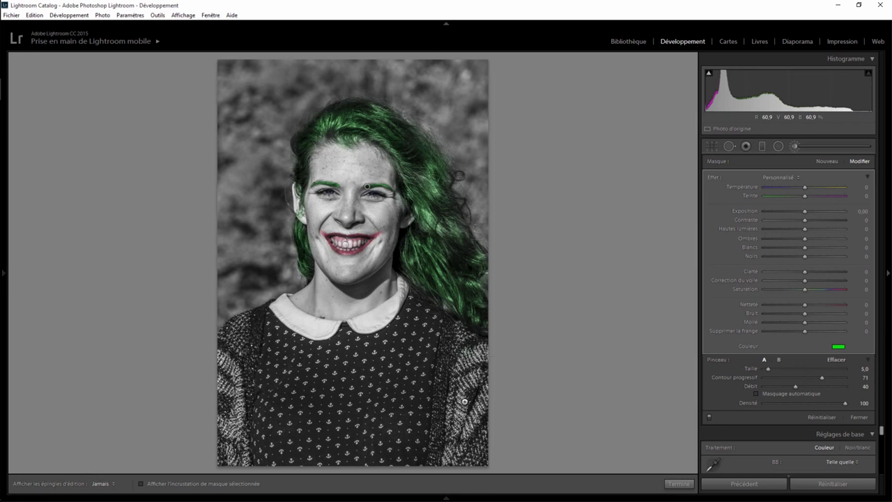
drag(459, 369, 436, 463)
mouse_move(464, 363)
mouse_down()
mouse_move(471, 325)
mouse_move(469, 449)
mouse_up()
key(h)
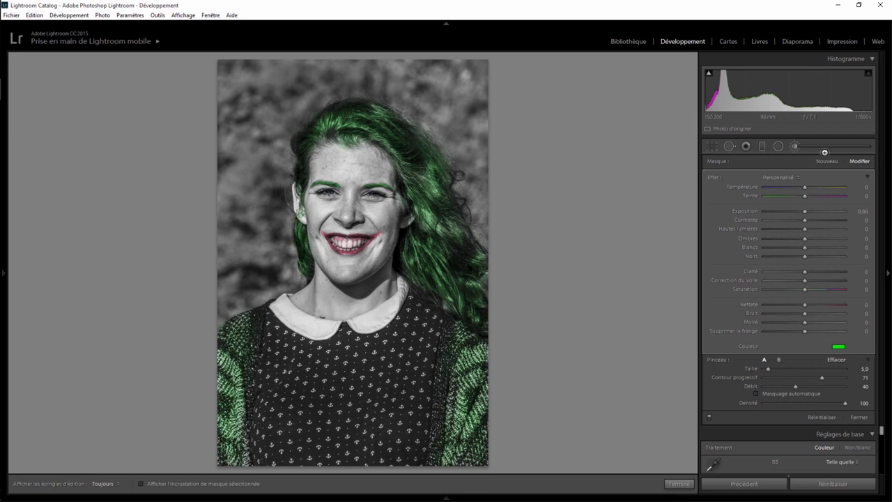
click(826, 161)
Step: Set the new brush tint to blue (H 230, S 50) and paint it over the dress
click(838, 345)
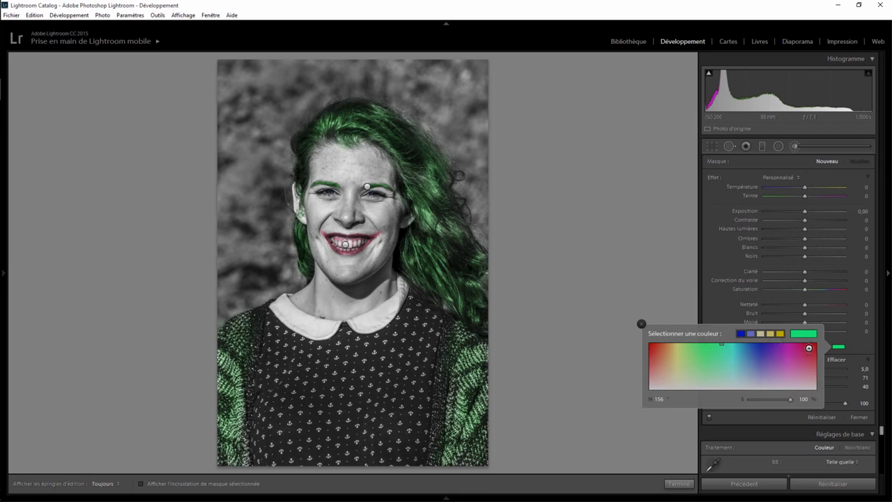
click(750, 333)
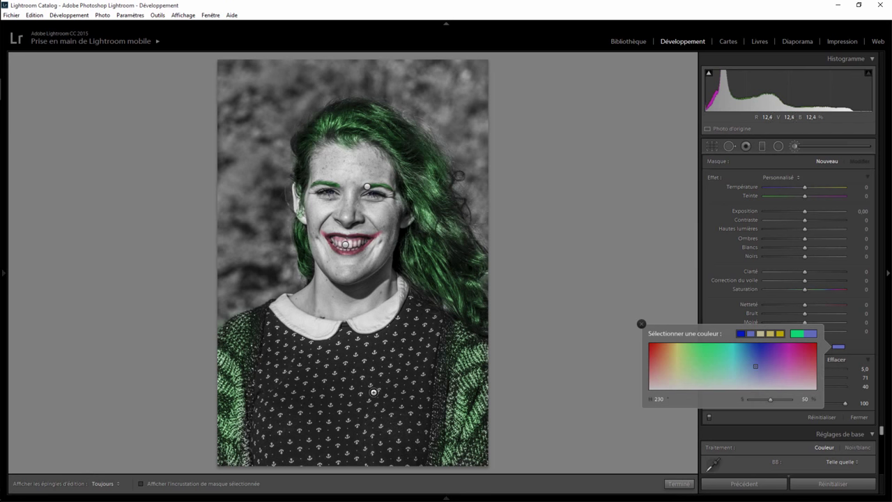
scroll(352, 394, up, 2)
key(h)
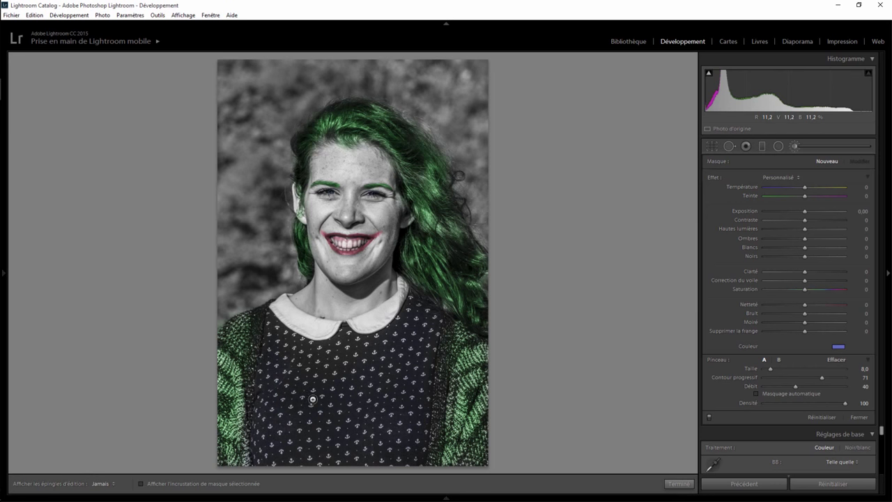
key(h)
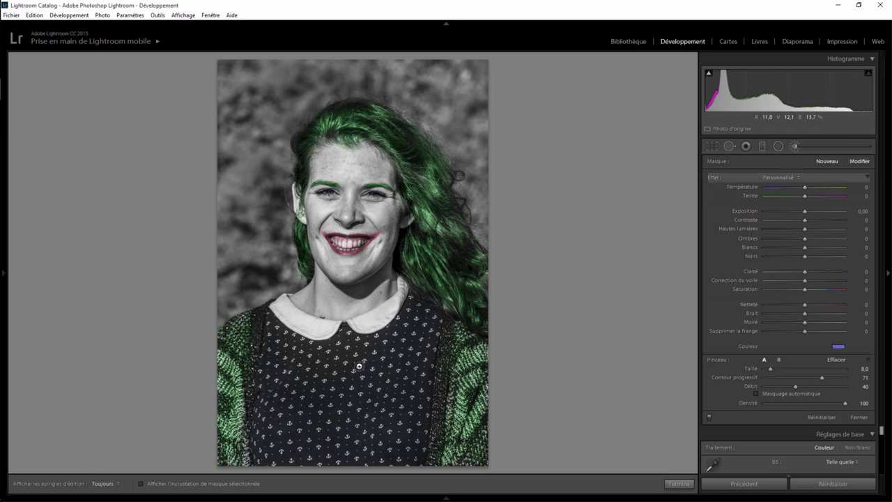
click(347, 347)
key(h)
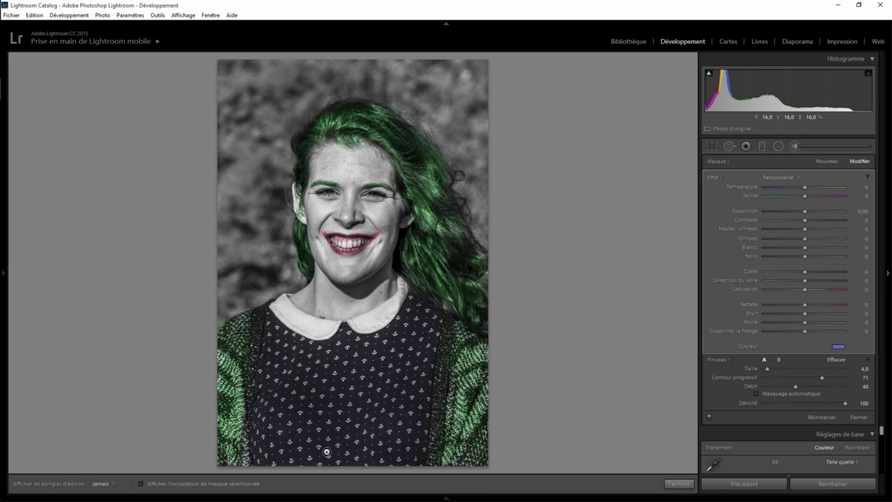
key(h)
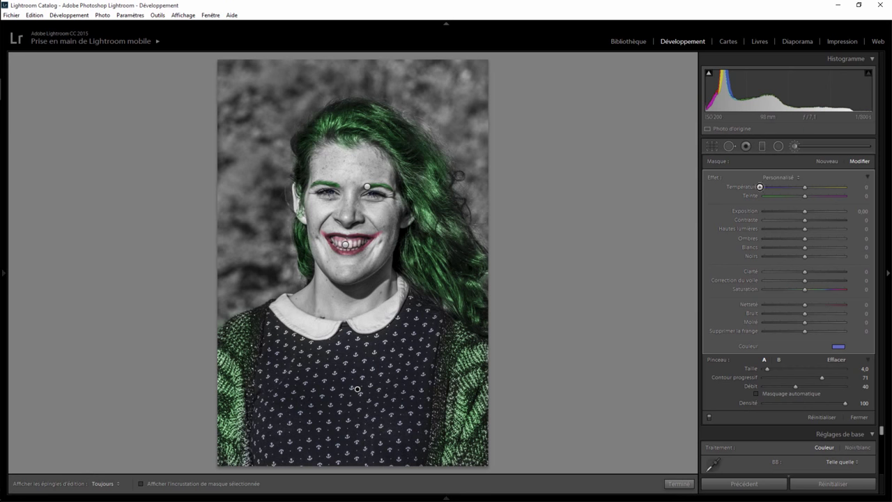
Step: Start a new brush adjustment with a strong red tint and flow 100
click(822, 163)
click(839, 346)
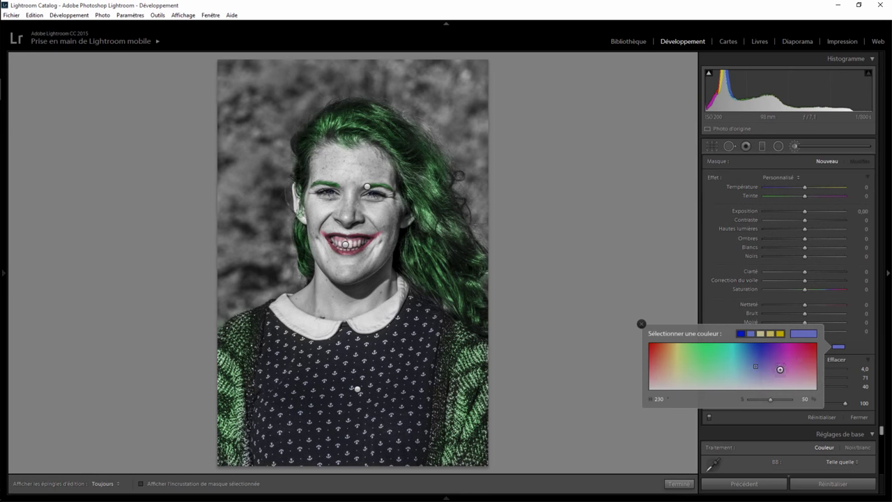
mouse_move(780, 369)
mouse_down()
mouse_move(628, 337)
mouse_move(645, 331)
mouse_up()
drag(645, 331, 701, 341)
click(644, 323)
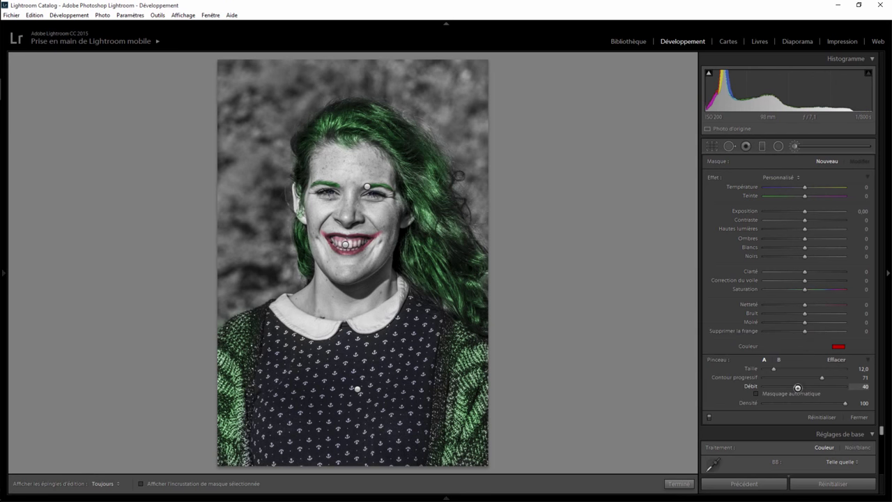
drag(797, 386, 853, 387)
Step: Paint the red tint across the top background and down beside the hair
mouse_move(225, 61)
mouse_down()
mouse_move(225, 69)
mouse_move(285, 70)
mouse_up()
key(h)
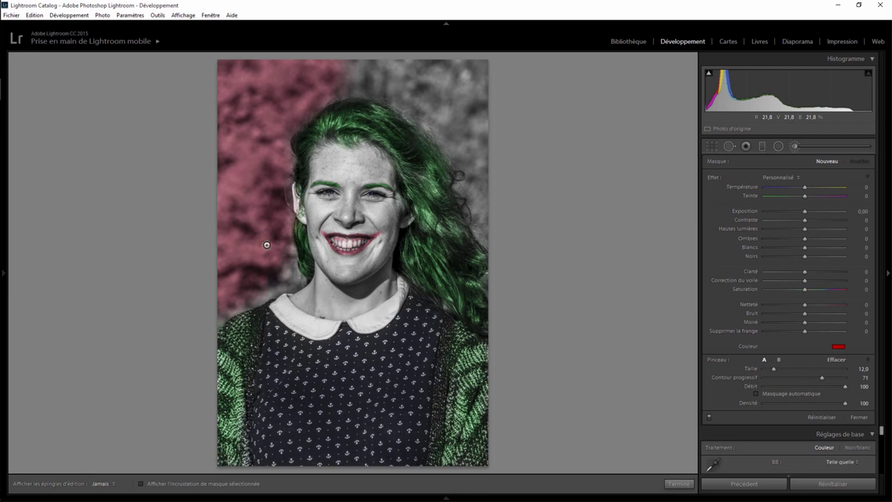
drag(411, 70, 357, 68)
mouse_move(481, 145)
mouse_down()
mouse_move(482, 183)
mouse_move(499, 230)
mouse_up()
key(h)
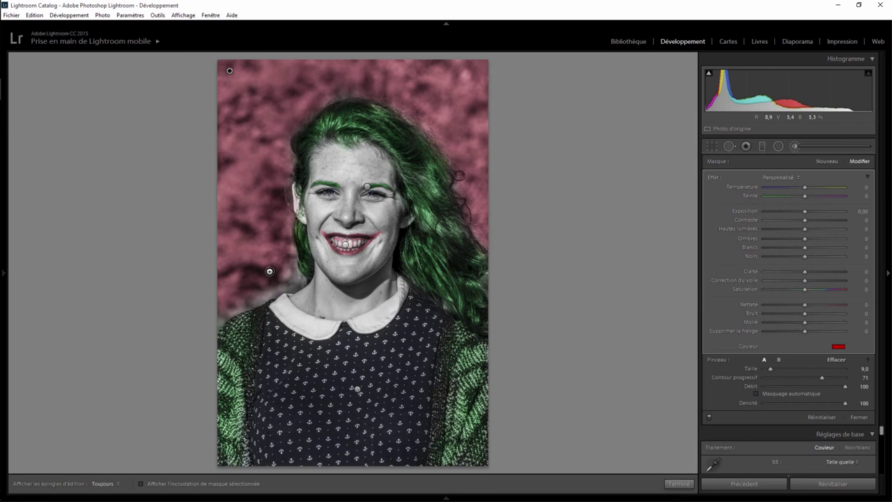
key(h)
key(h)
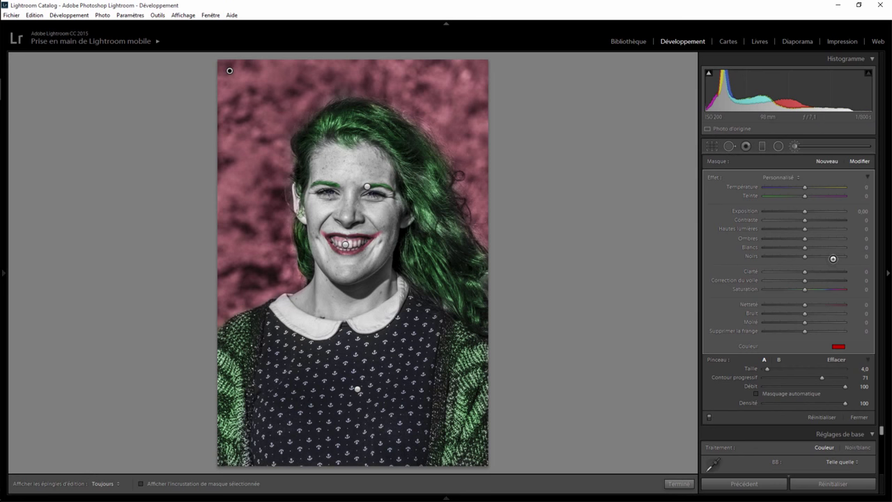
Step: Start a new brush with a warm tan tint (H 43) and paint the upper-left background
click(825, 161)
click(841, 346)
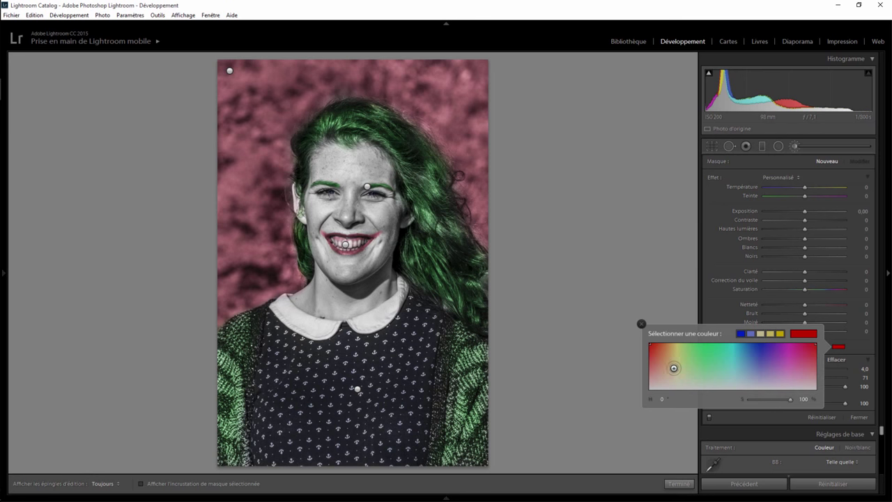
click(669, 363)
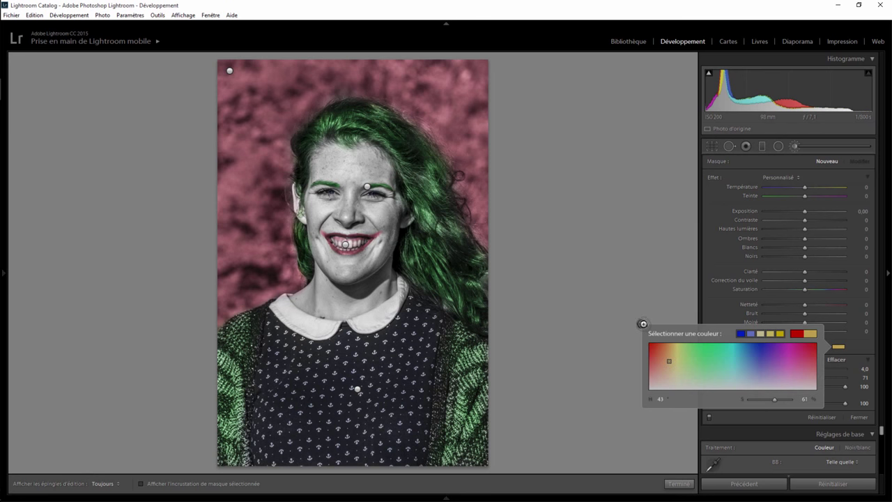
click(642, 323)
key(h)
drag(250, 113, 257, 146)
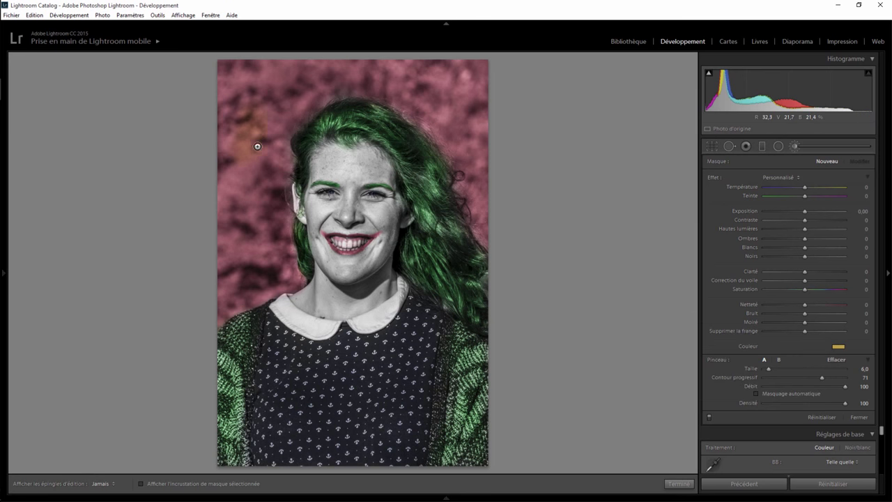
drag(233, 176, 208, 190)
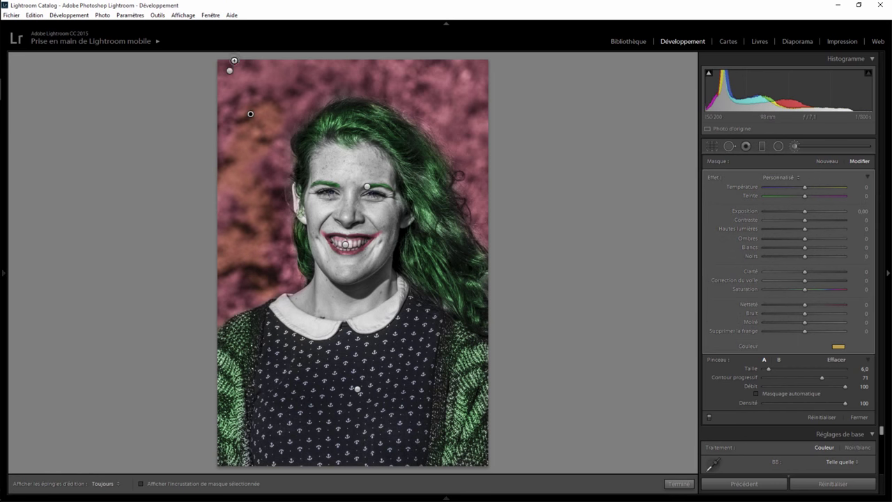
Step: Raise the tan background adjustment's exposure to 0.67
key(h)
key(h)
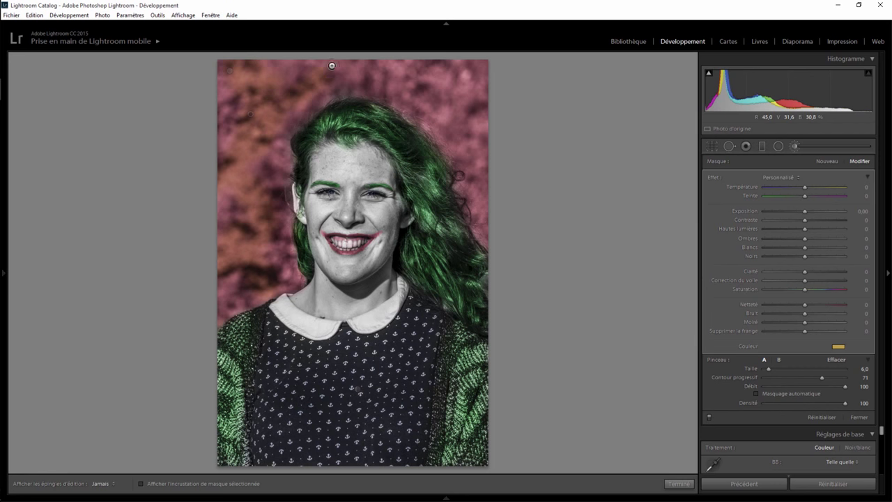
key(h)
key(h)
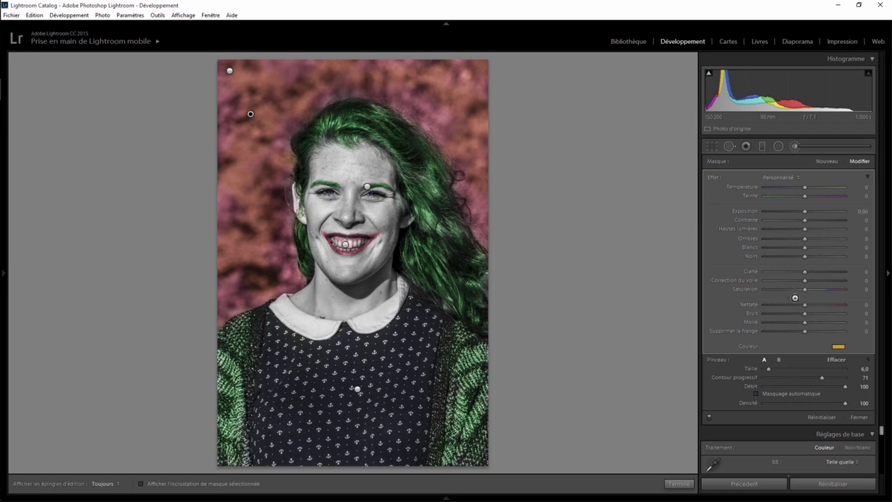
drag(804, 211, 811, 213)
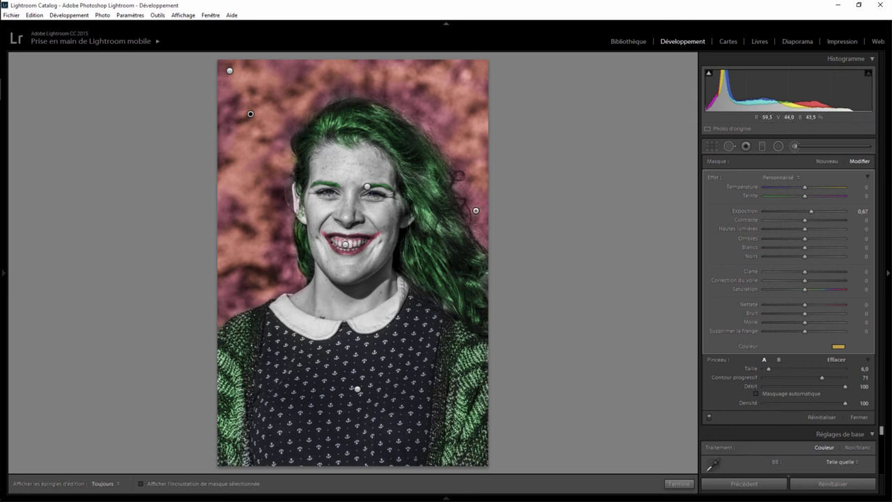
Step: Finish brushing, inspect the face zoomed in, and draw a small radial filter on the cheek
click(678, 483)
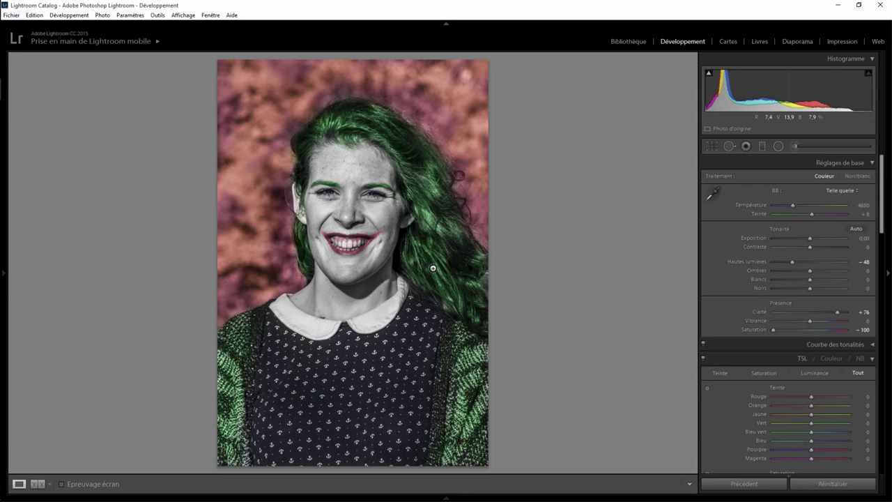
click(366, 174)
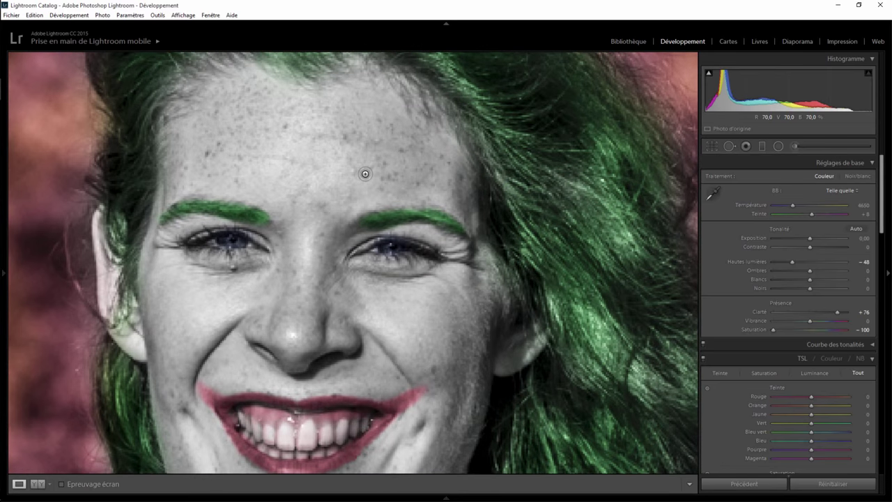
click(346, 186)
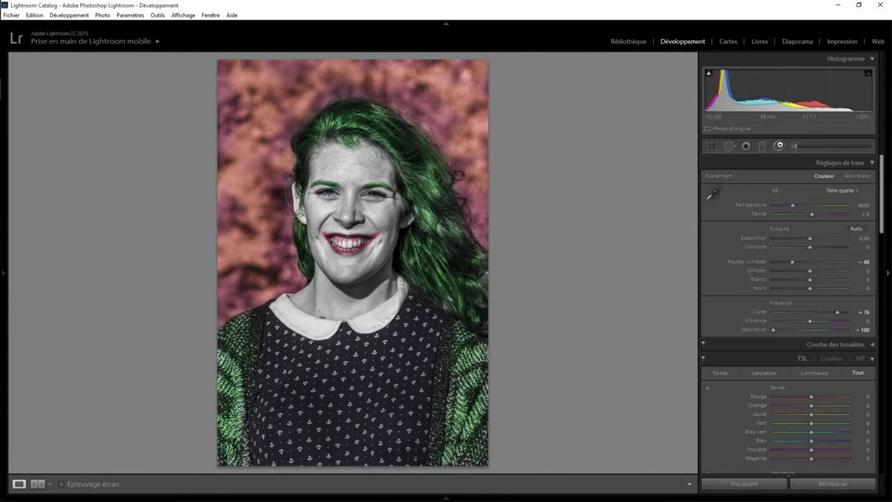
click(778, 146)
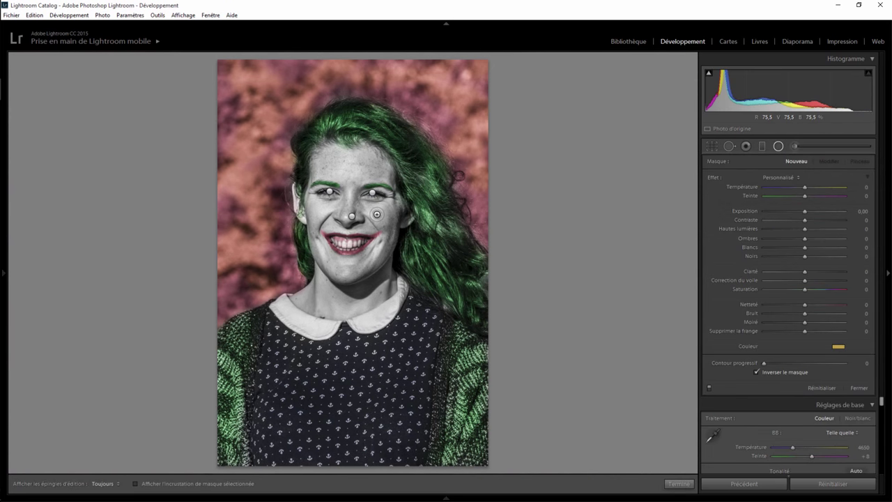
drag(376, 214, 394, 230)
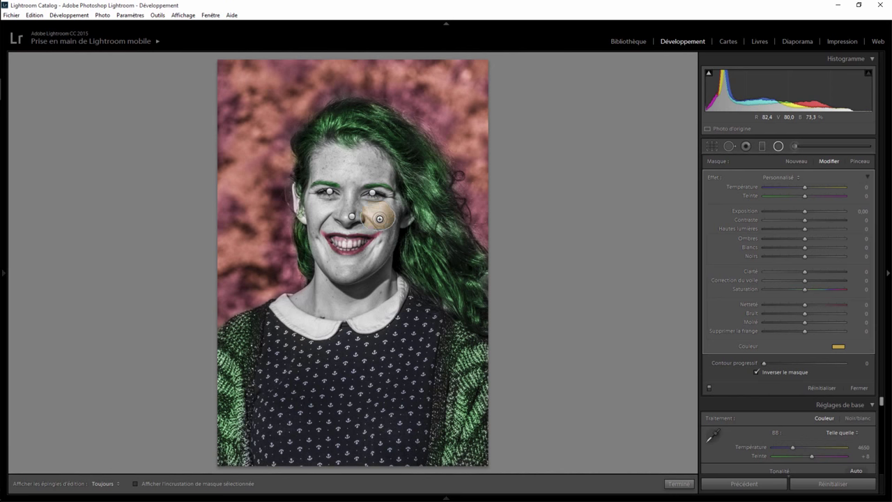
Step: Give the cheek filter a pale desaturated tint and a feather of 32
click(835, 345)
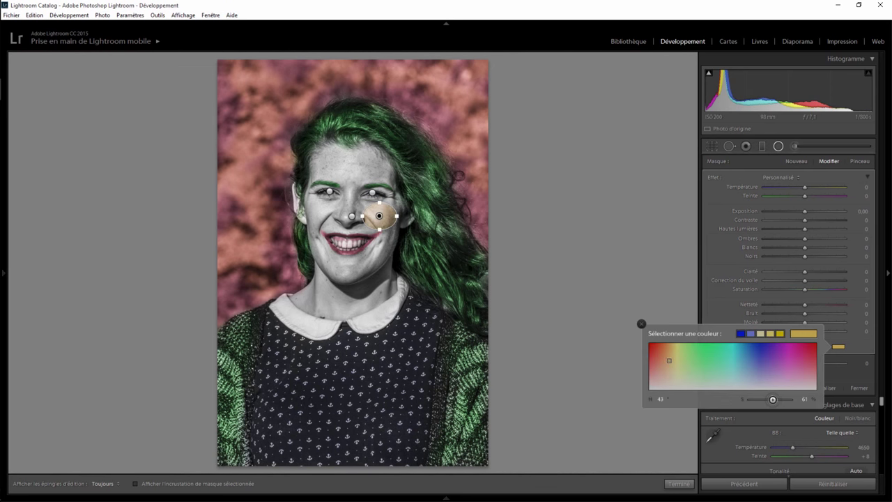
drag(772, 399, 741, 399)
click(641, 324)
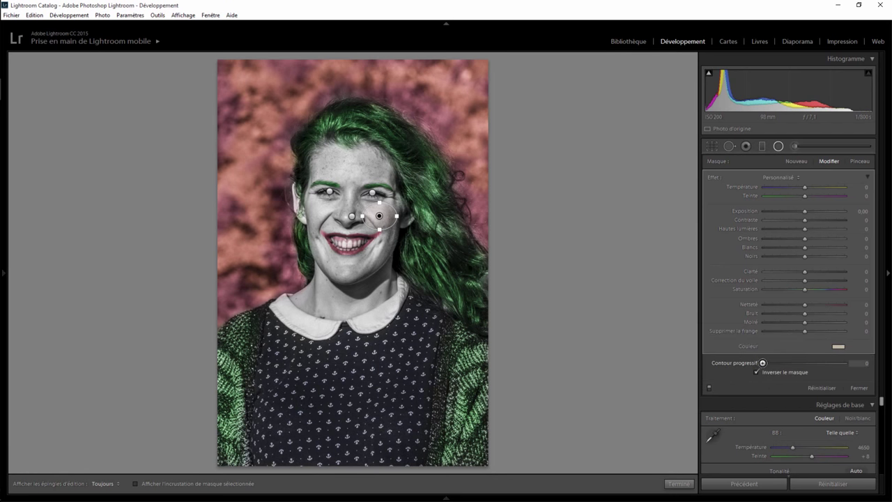
drag(767, 363, 791, 364)
Step: Duplicate the cheek filter and move the copy onto the left cheek
right_click(379, 218)
click(387, 223)
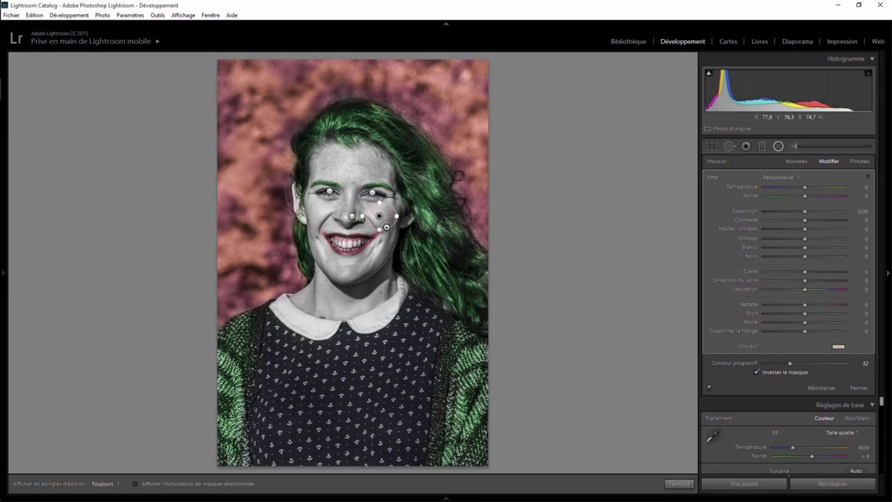
drag(379, 216, 322, 212)
Step: Duplicate the left-cheek filter onto the forehead, stretch it taller, then pick the Adjustment Brush
right_click(321, 210)
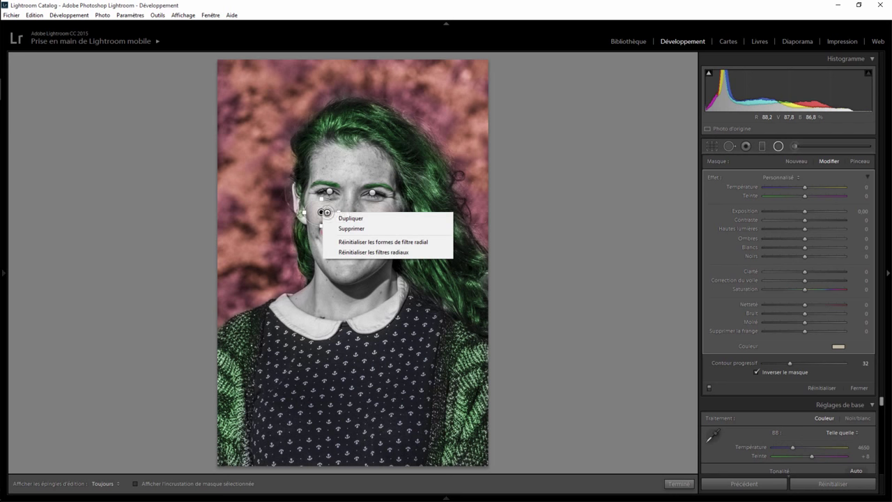
click(338, 215)
mouse_move(322, 212)
mouse_down()
mouse_move(342, 160)
mouse_move(382, 163)
mouse_up()
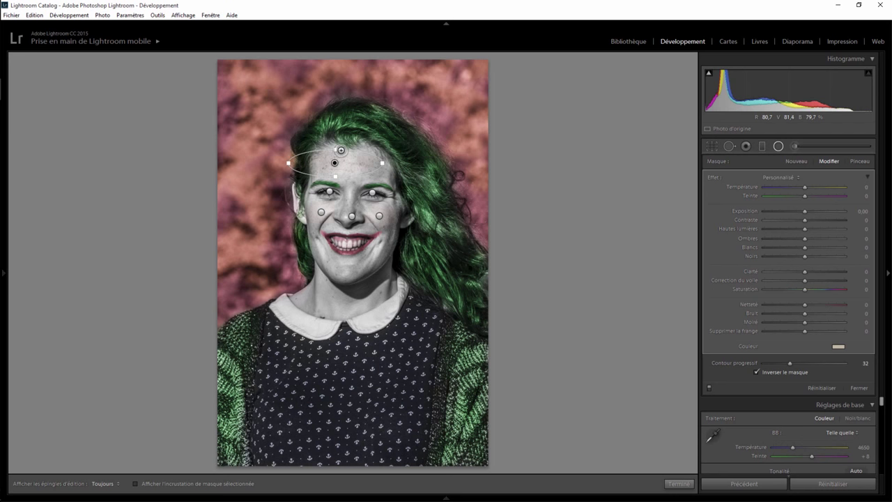
drag(336, 149, 354, 168)
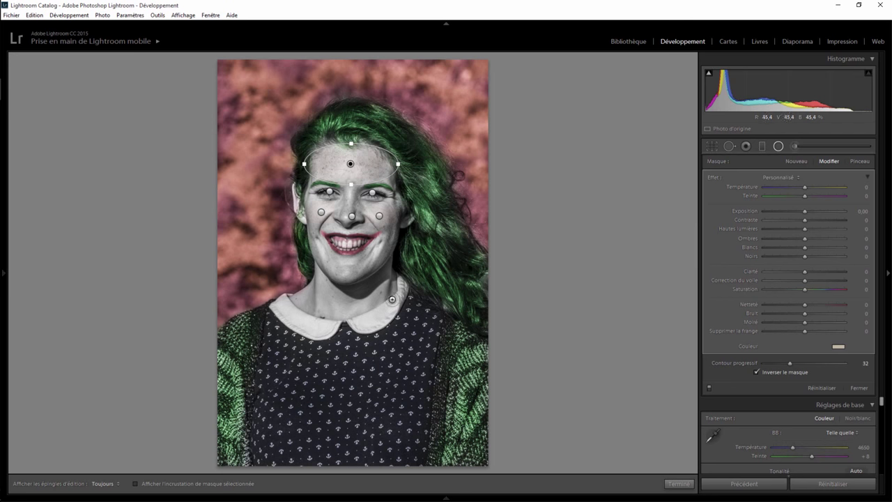
click(796, 147)
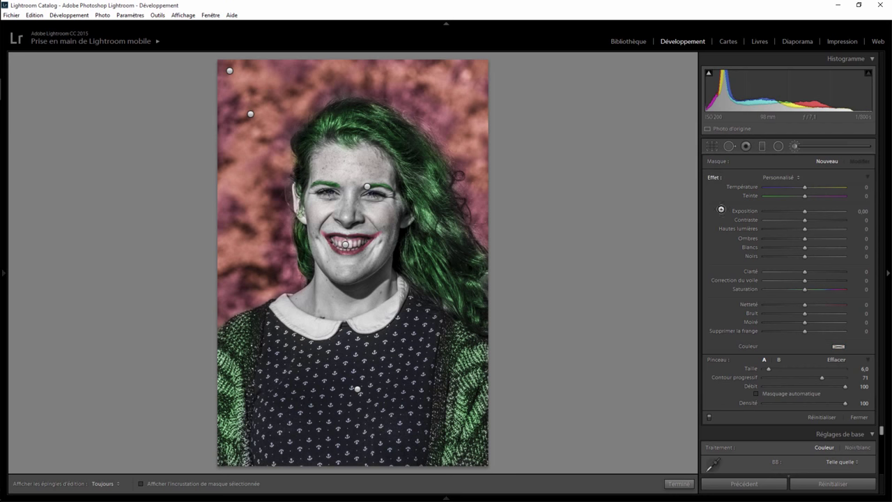
Step: Give the brush effect a faint warm yellowish tint
click(838, 345)
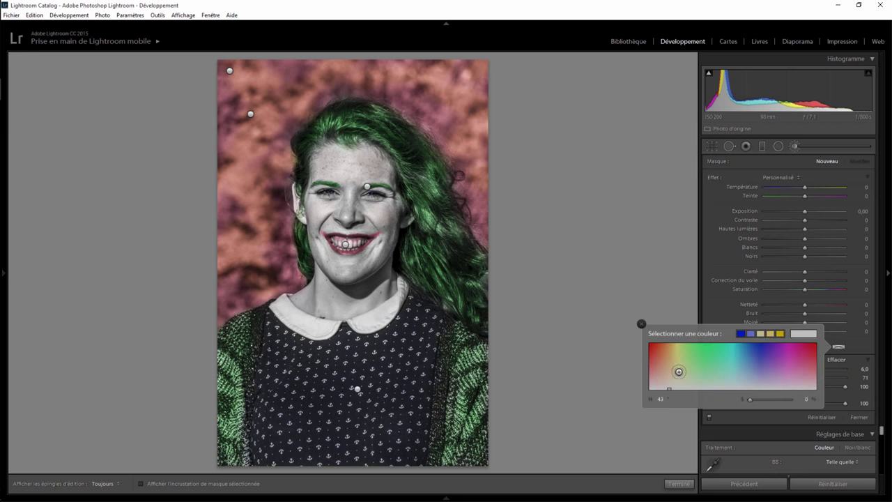
drag(676, 370, 670, 380)
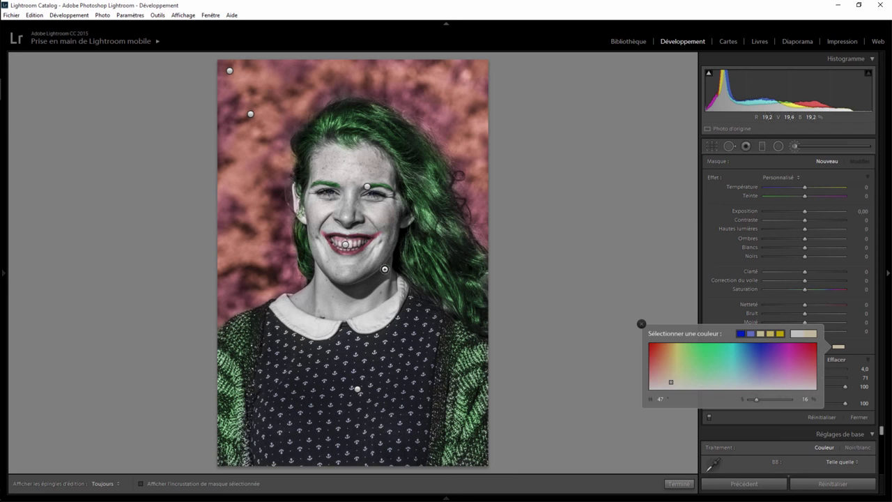
key(h)
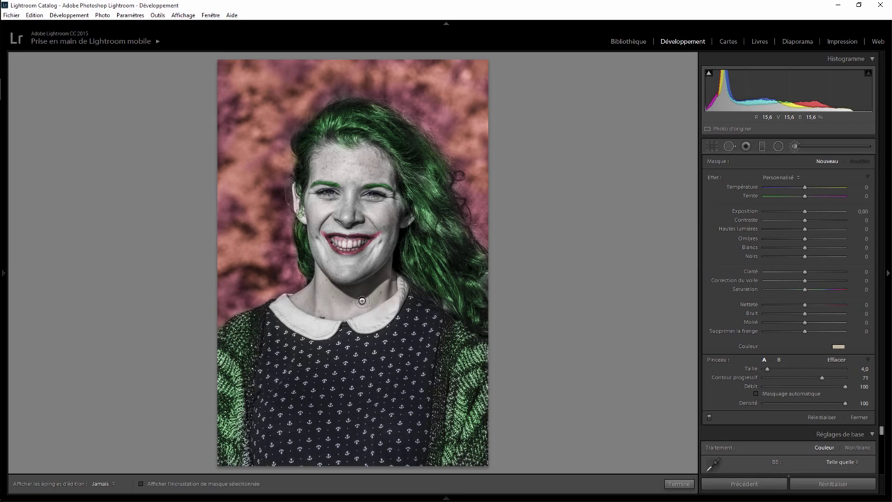
key(h)
click(838, 344)
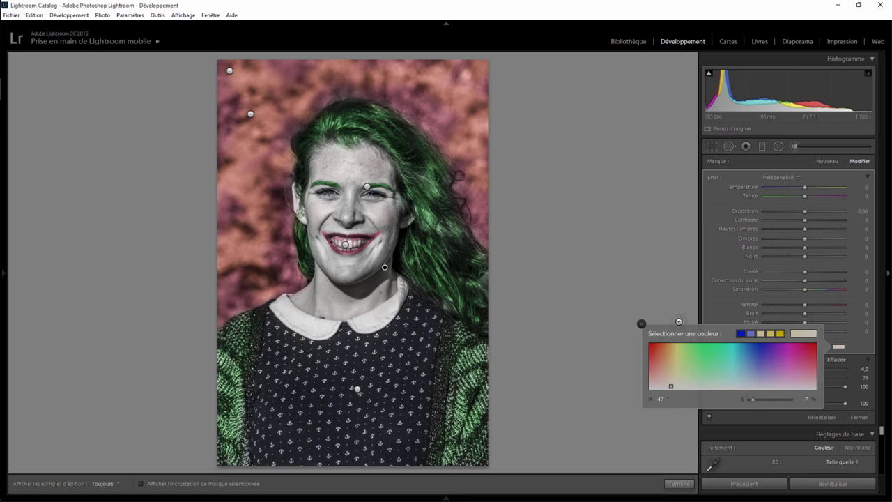
click(567, 306)
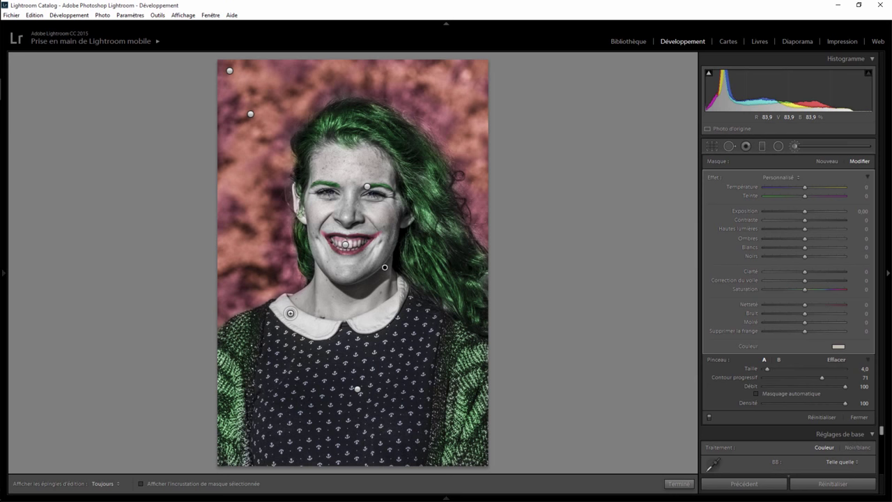
Step: Select the background brush adjustment, then close the brush and return to basic settings
click(229, 71)
key(alt)
key(h)
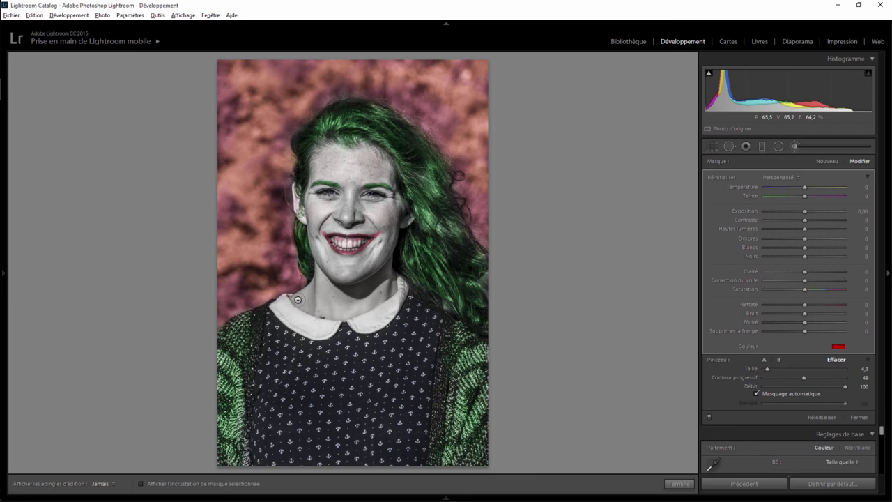
click(679, 483)
key(k)
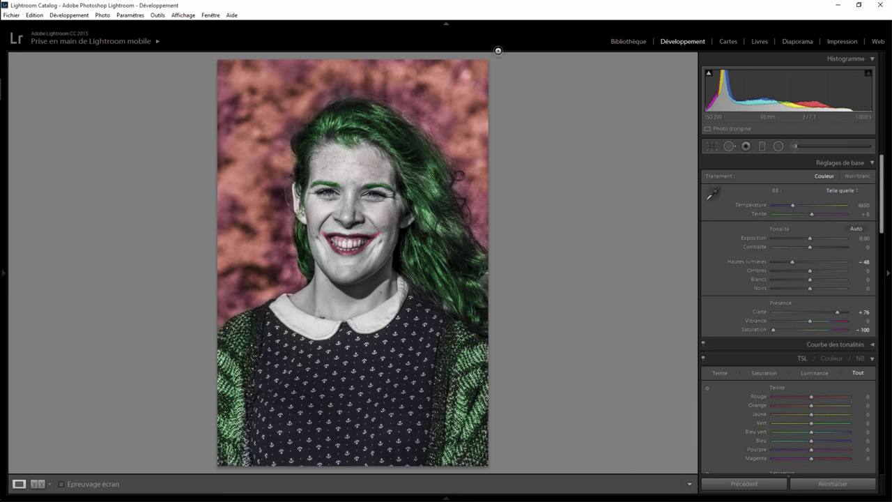
Step: At 1:1 zoom, paint the green eyebrow adjustment onto the hair beside the forehead at flow 46
click(385, 150)
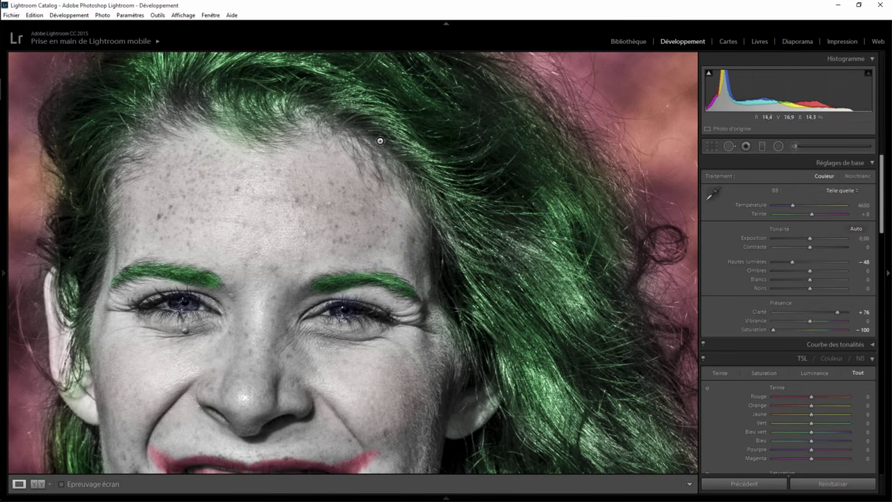
click(793, 145)
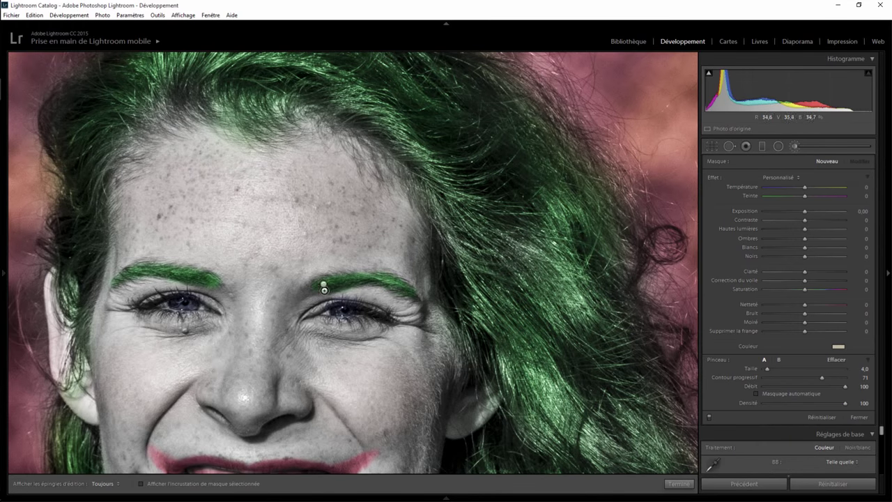
click(323, 285)
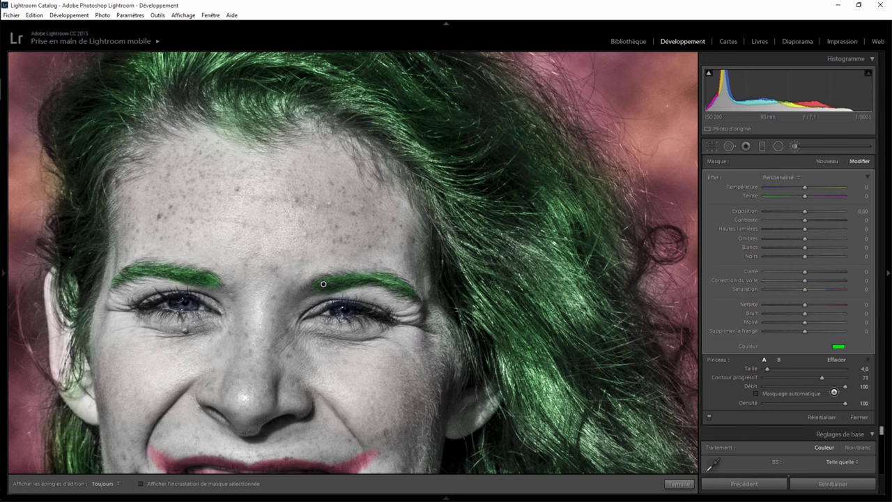
drag(846, 386, 800, 386)
drag(380, 134, 383, 175)
Step: Lower the flow to 25, touch up the hair, close the brush and zoom back out
key(h)
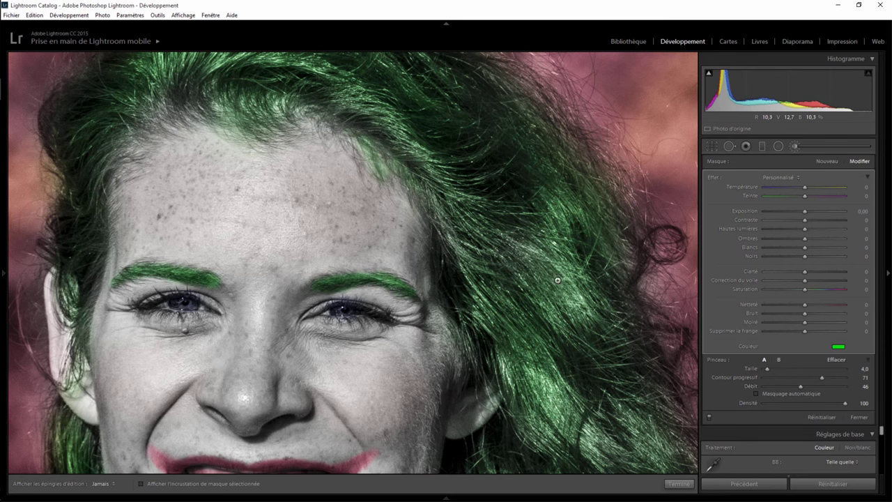
key(h)
drag(786, 384, 783, 385)
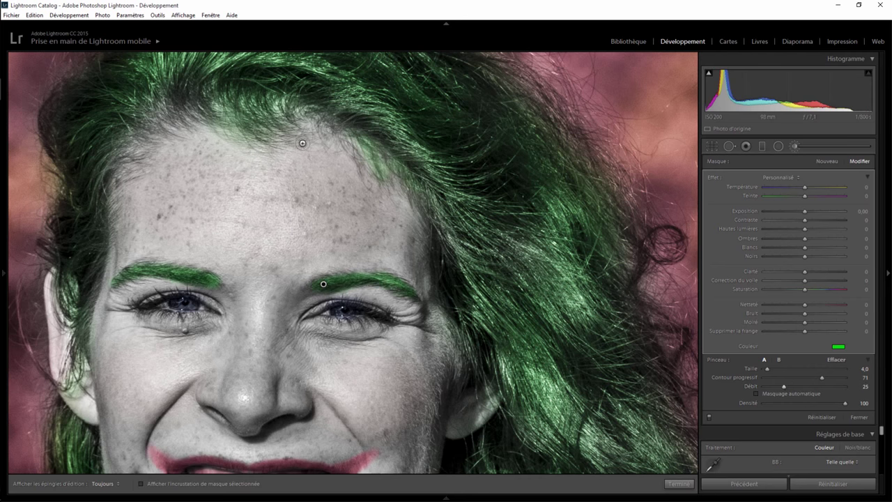
key(h)
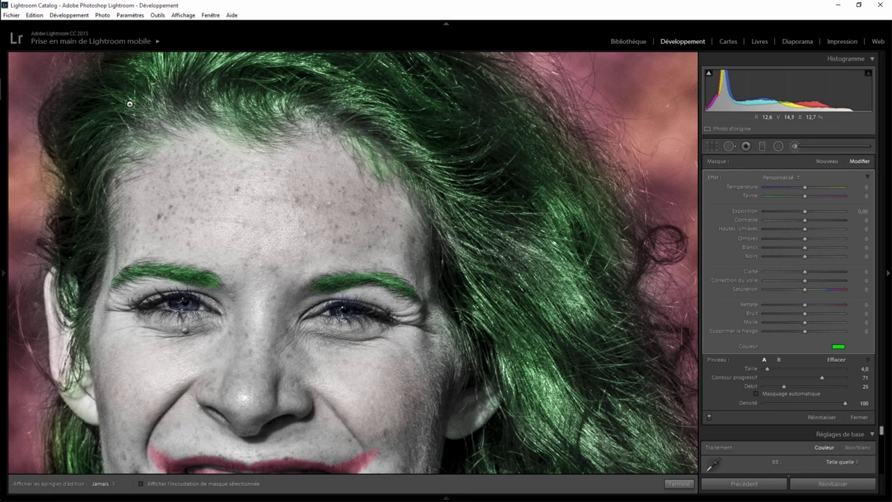
key(h)
click(679, 483)
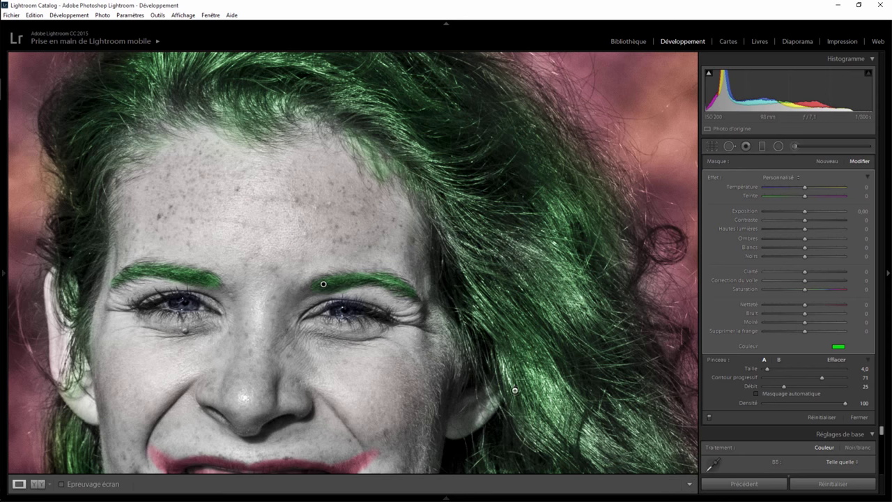
click(375, 304)
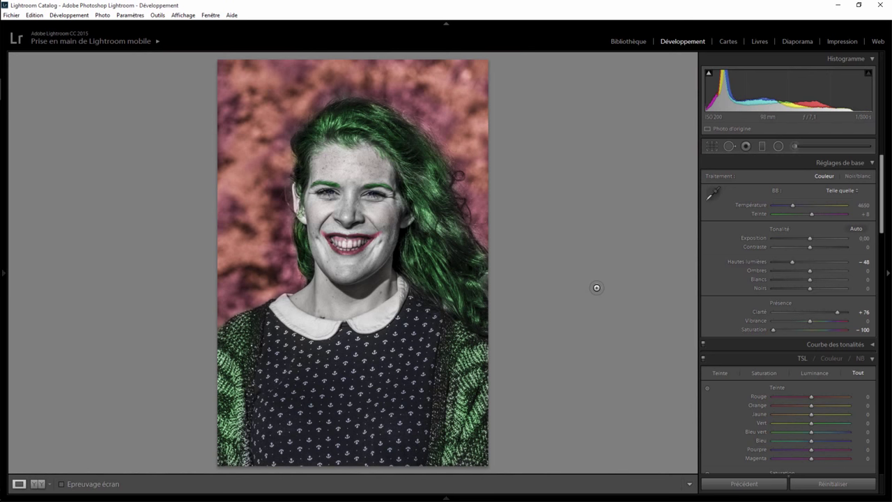
key(backslash)
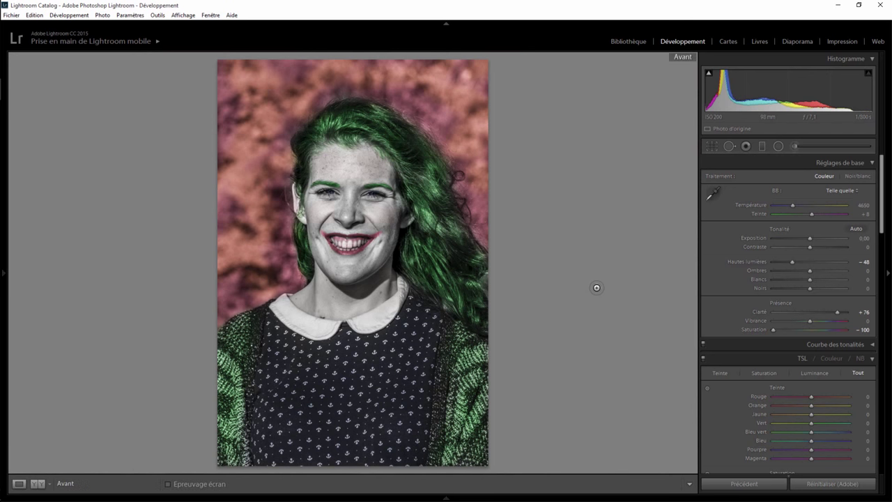
key(backslash)
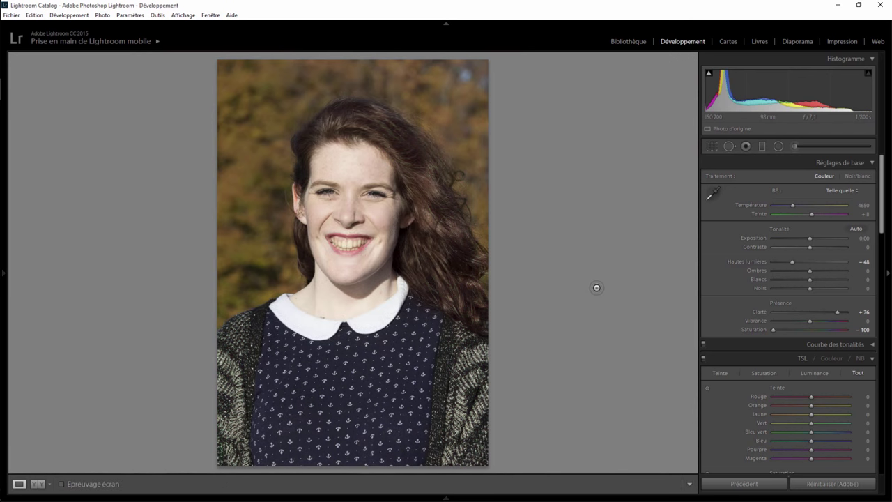
key(backslash)
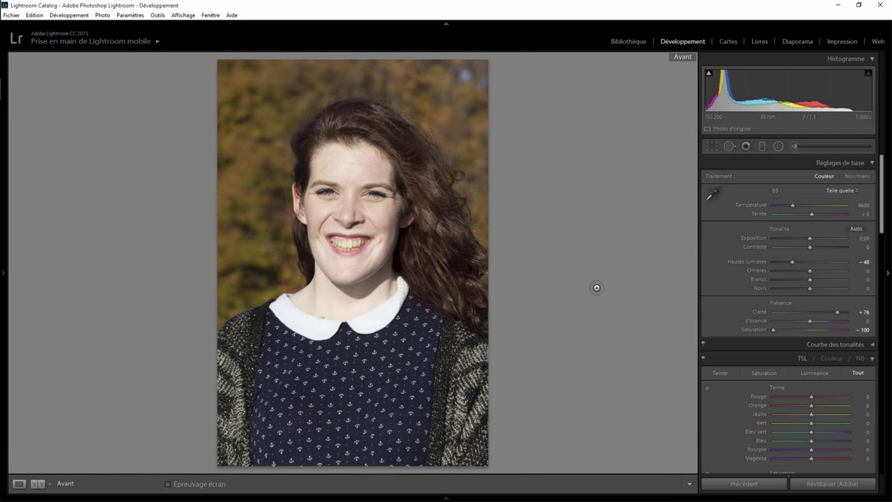
key(backslash)
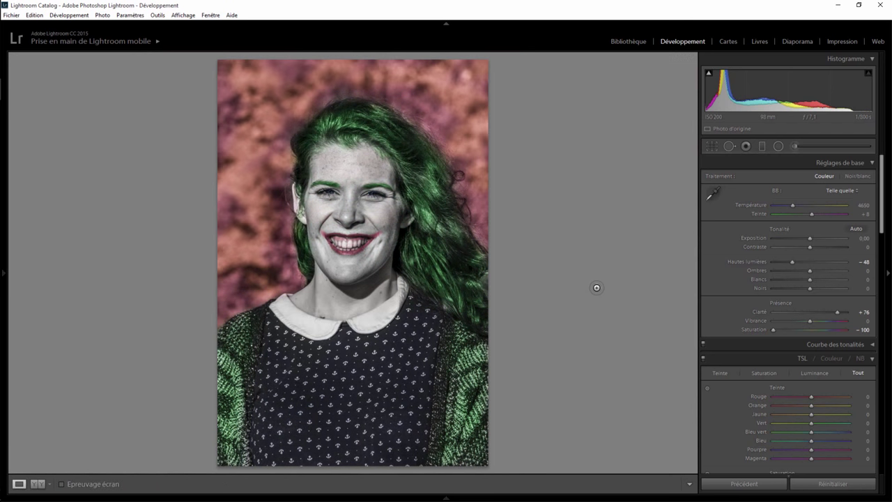